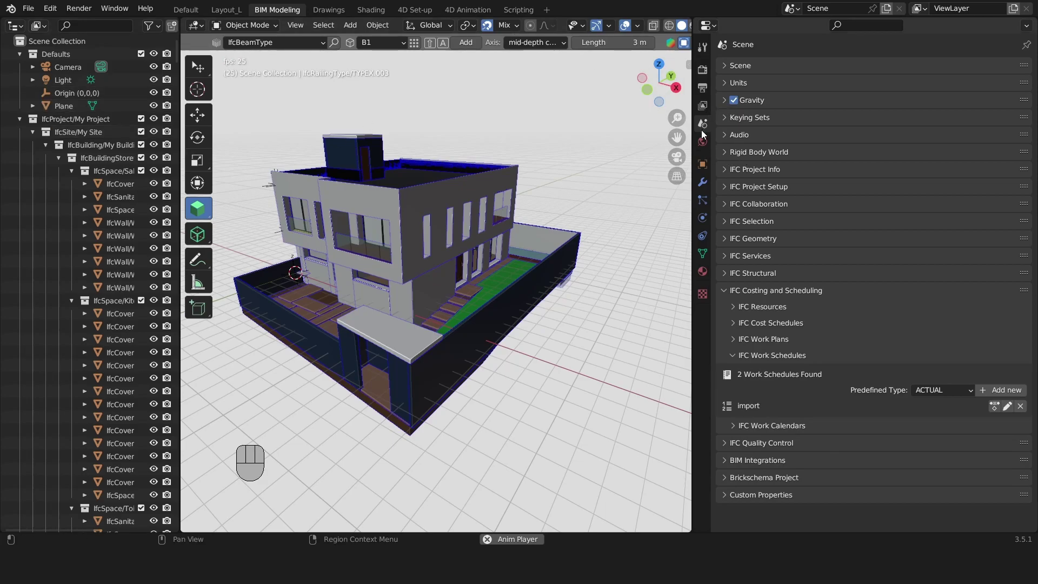
Open the tasks of the "import" work schedule for editing.
click(767, 292)
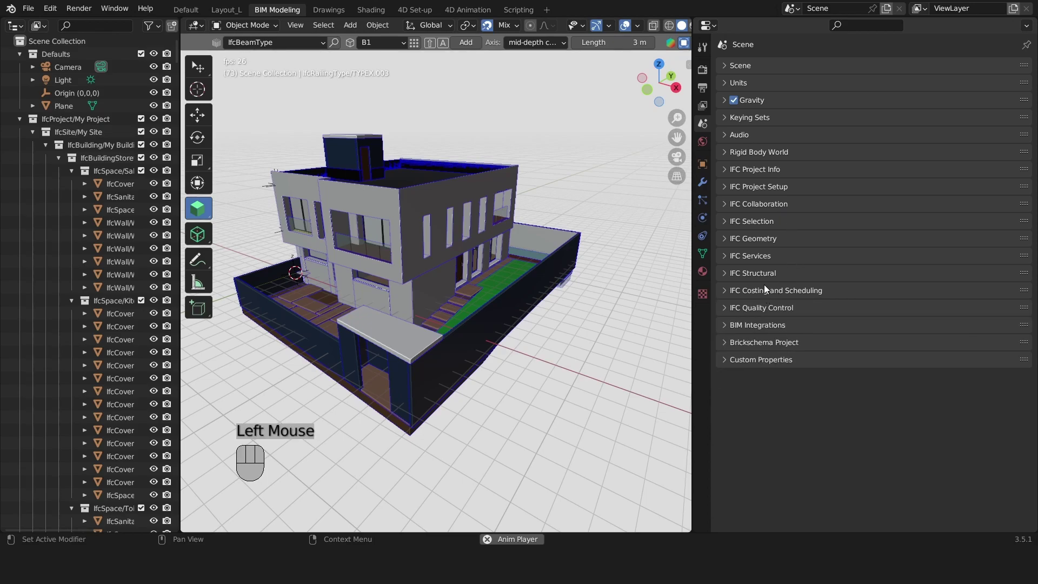
click(764, 287)
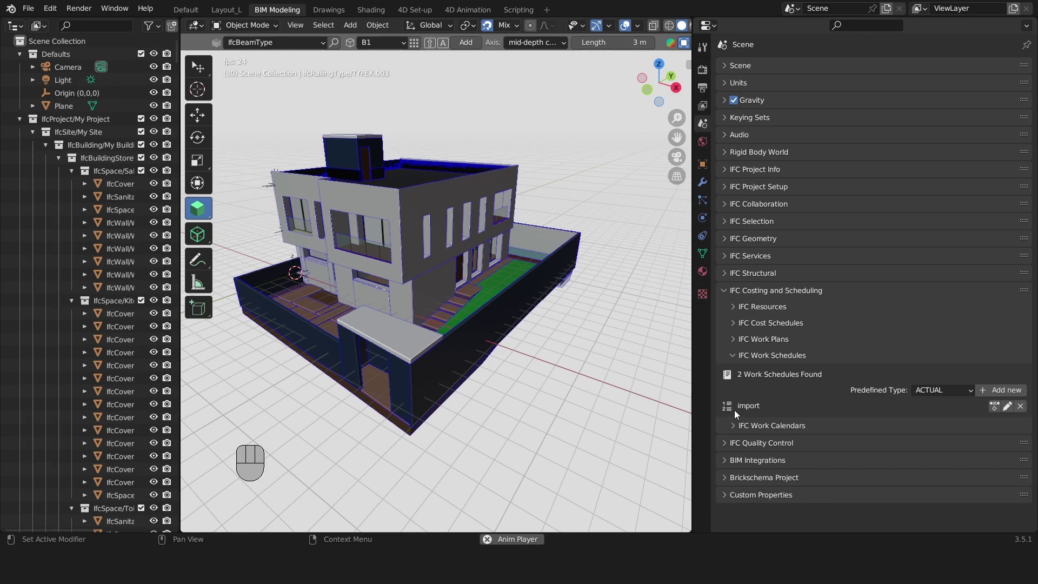
click(993, 406)
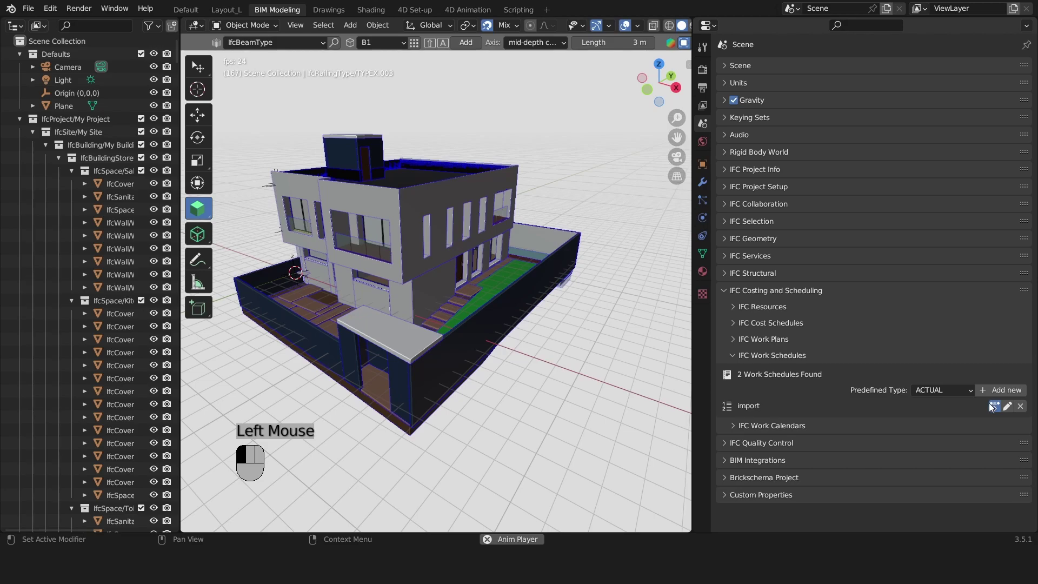
scroll(832, 146, down, 3)
scroll(833, 141, down, 3)
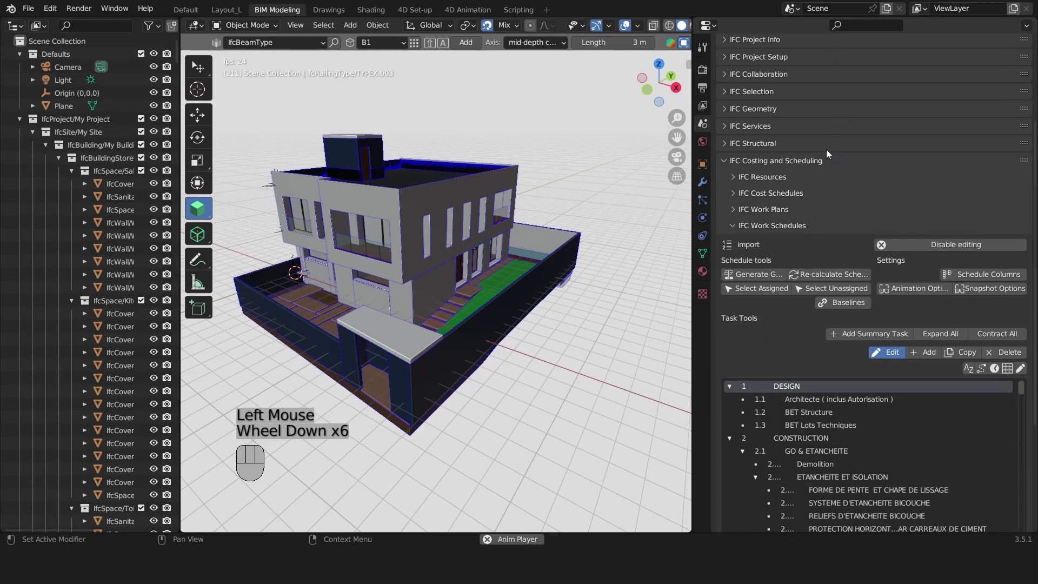
Check the schedule's baselines, and enlarge the work schedule area together with its task list.
click(836, 304)
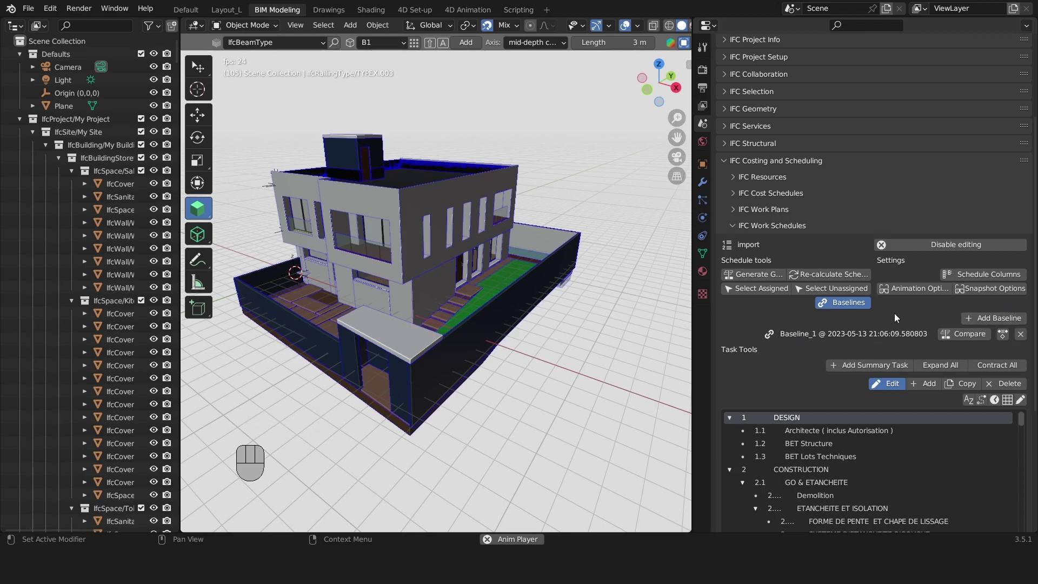
click(855, 305)
scroll(850, 305, down, 4)
drag(692, 327, 530, 327)
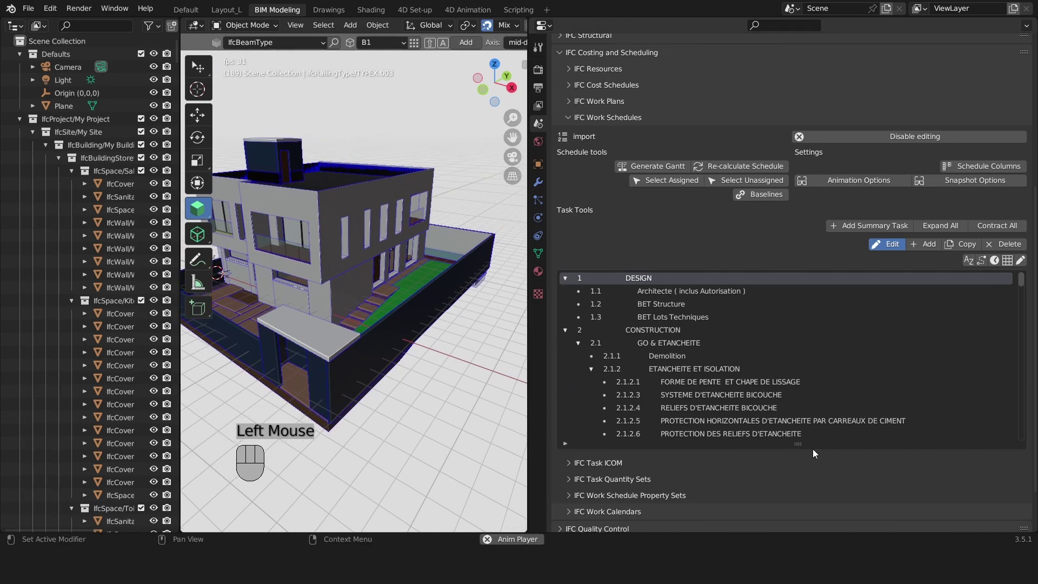
drag(798, 444, 797, 458)
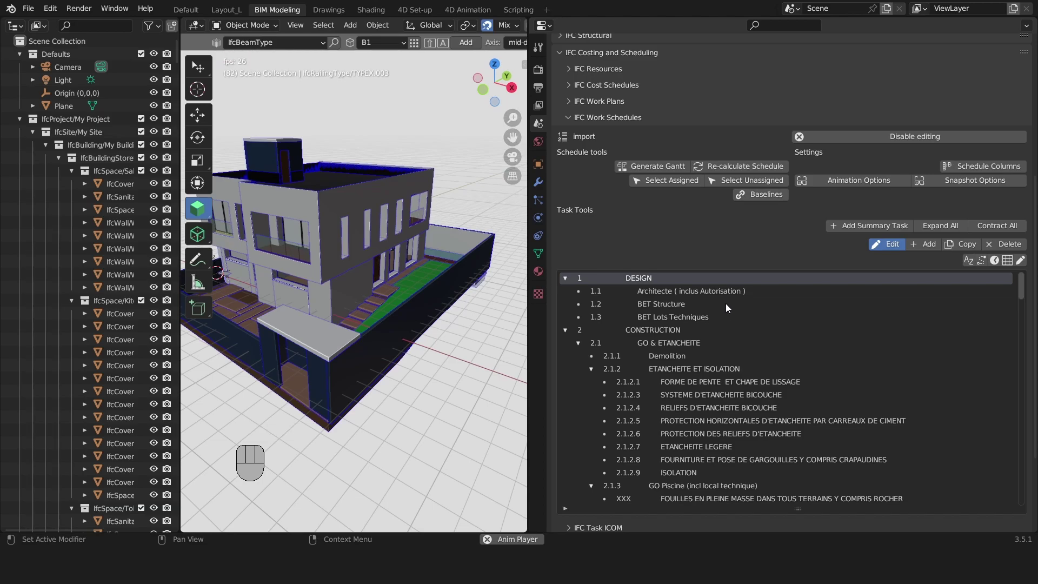
Collapse the DESIGN summary task and make it the active task in the schedule.
click(565, 278)
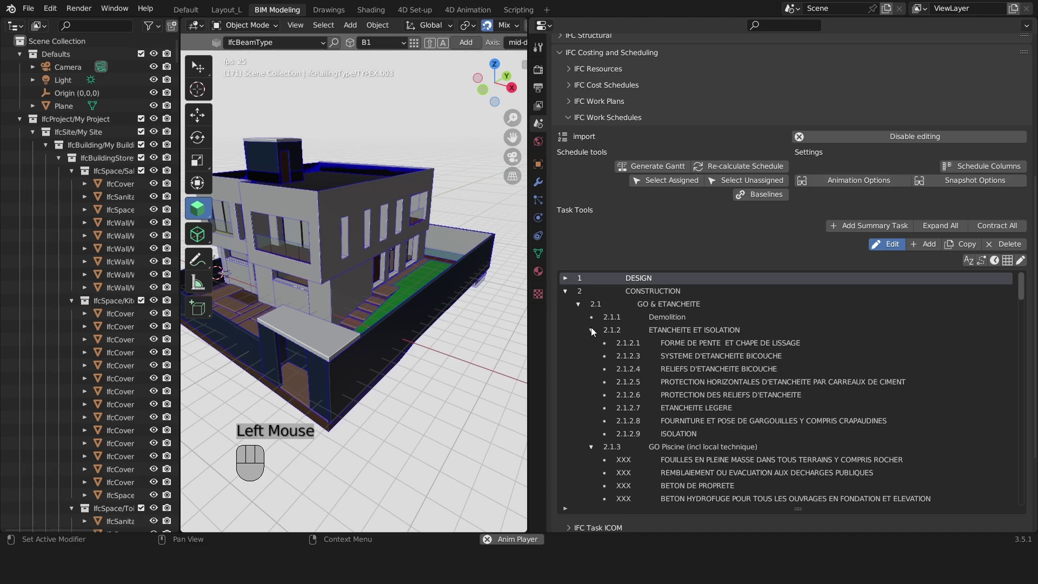
double_click(591, 329)
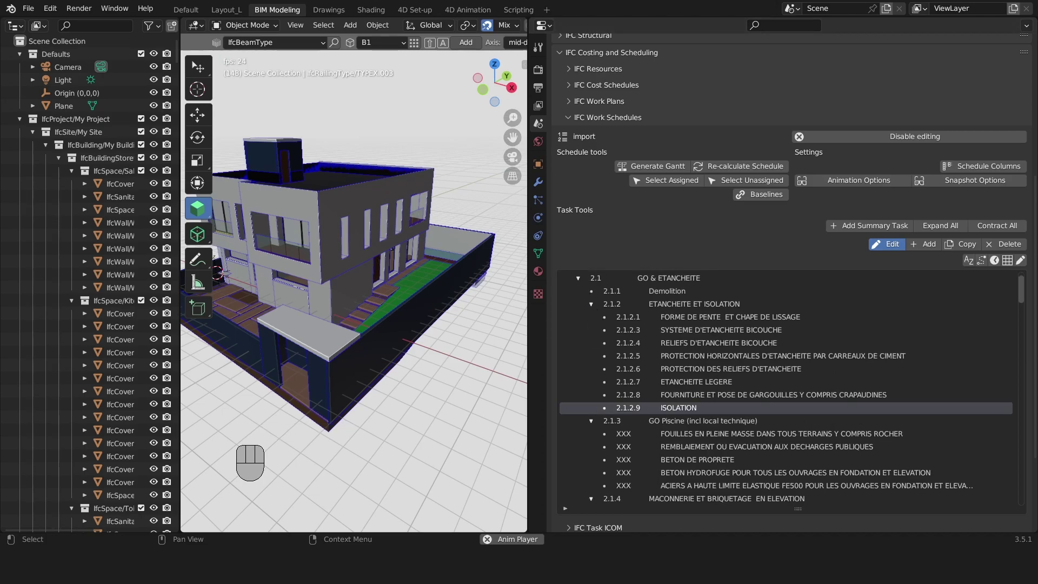
scroll(605, 278, up, 4)
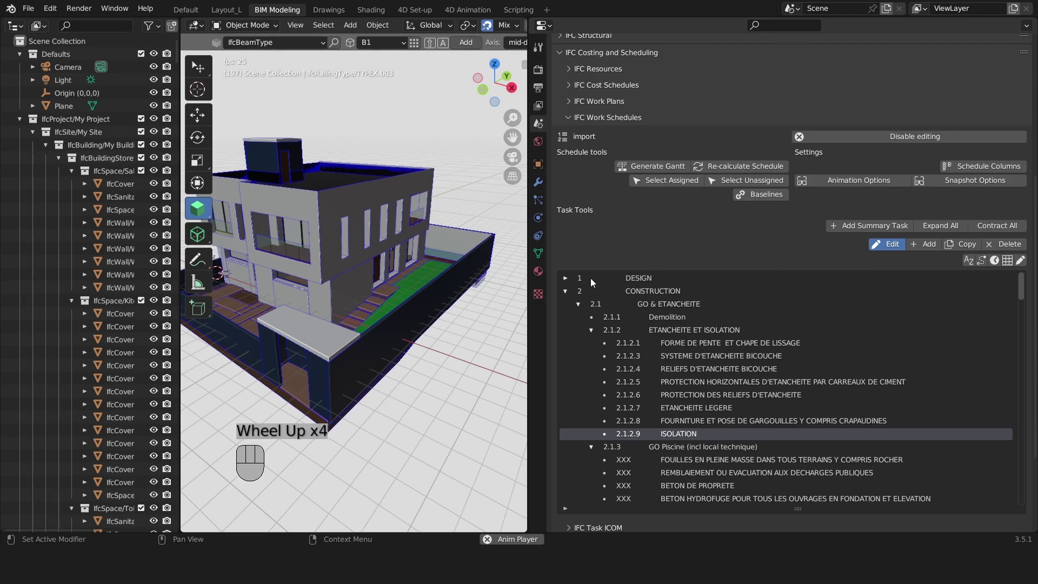
click(587, 277)
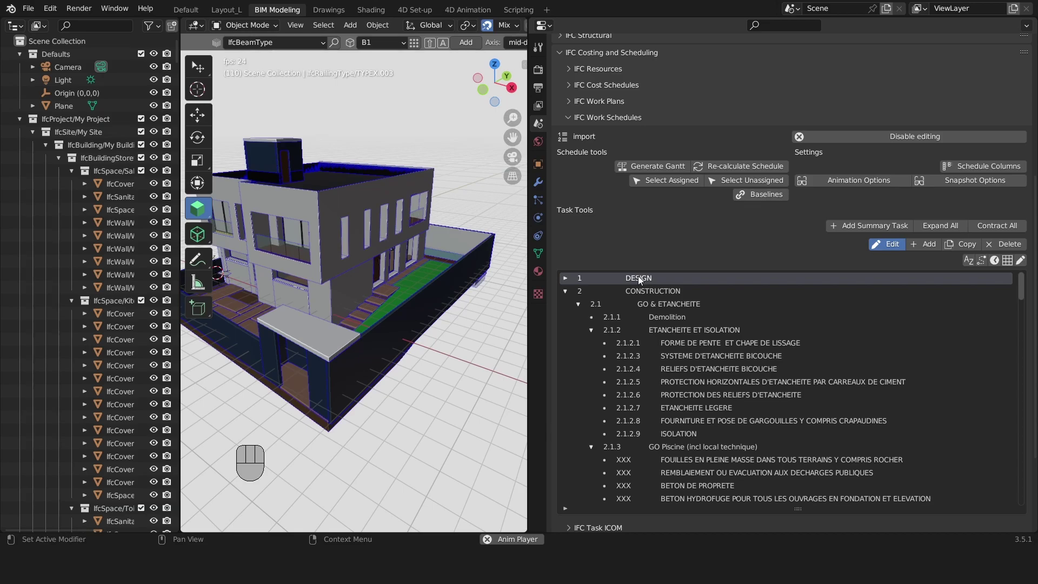
Add the default schedule columns to the task list.
click(983, 167)
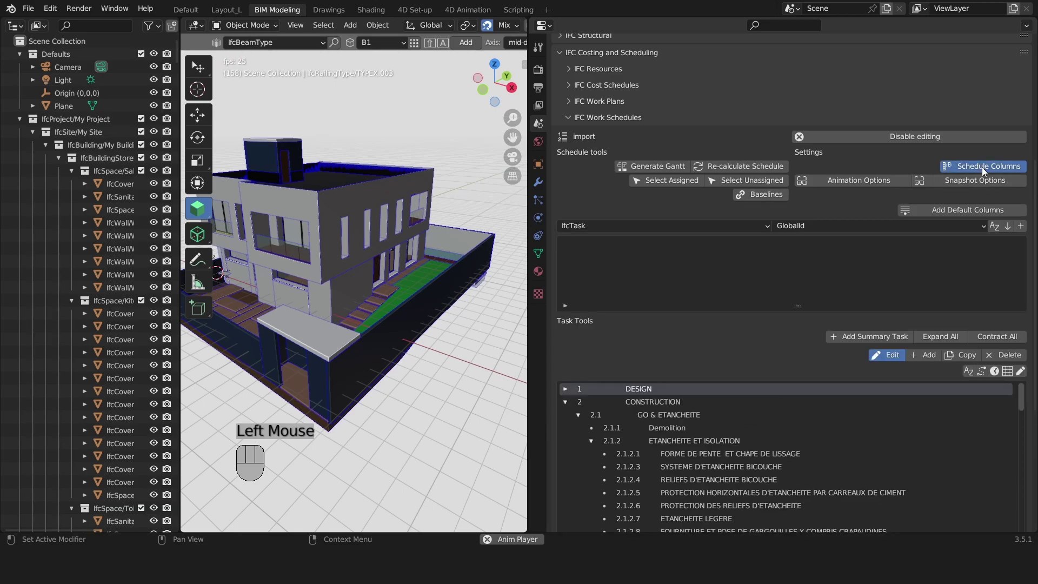
click(931, 210)
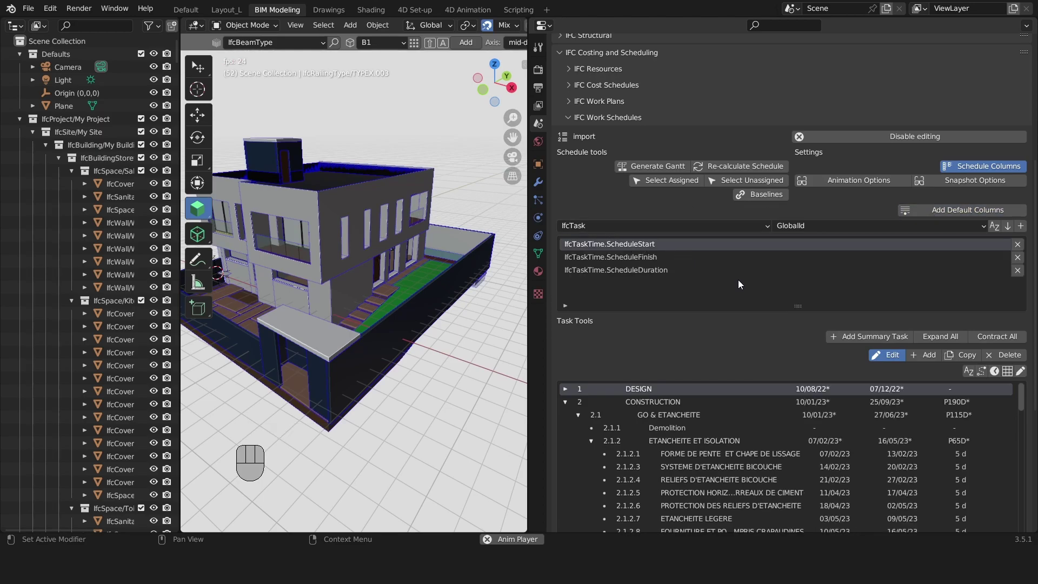
click(763, 225)
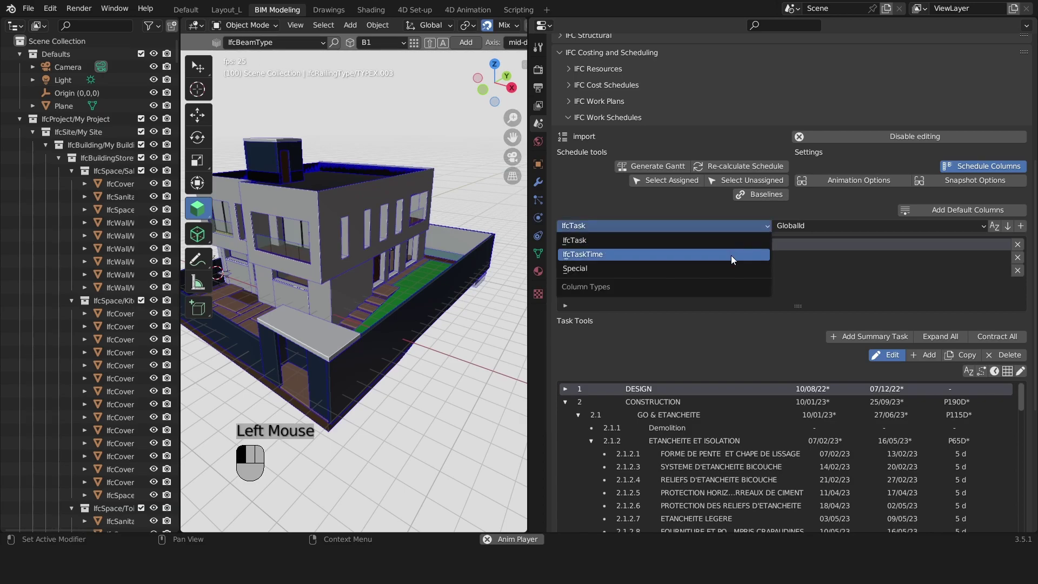
click(730, 255)
click(792, 226)
click(751, 225)
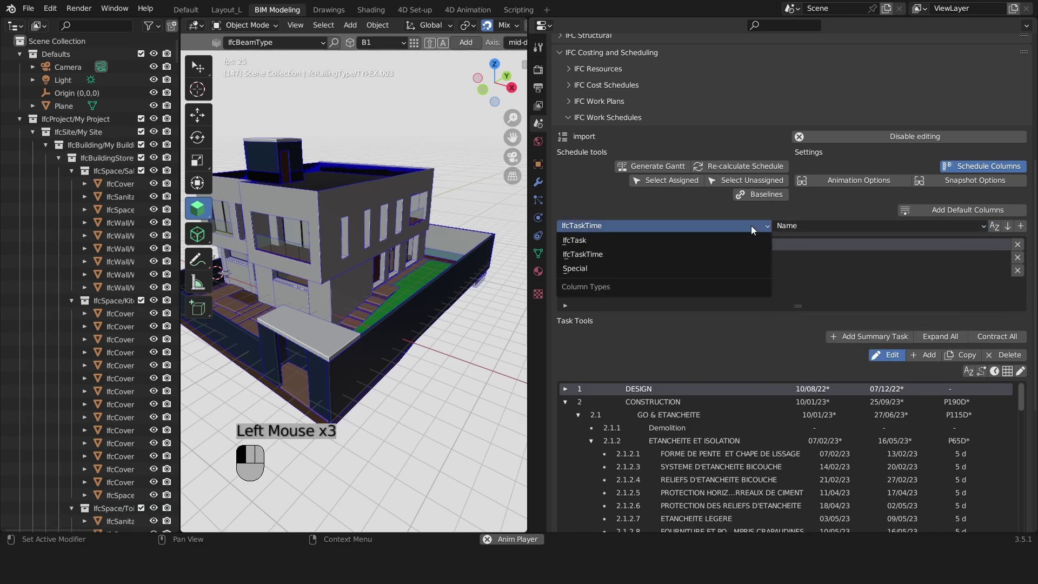
click(732, 239)
scroll(729, 241, down, 2)
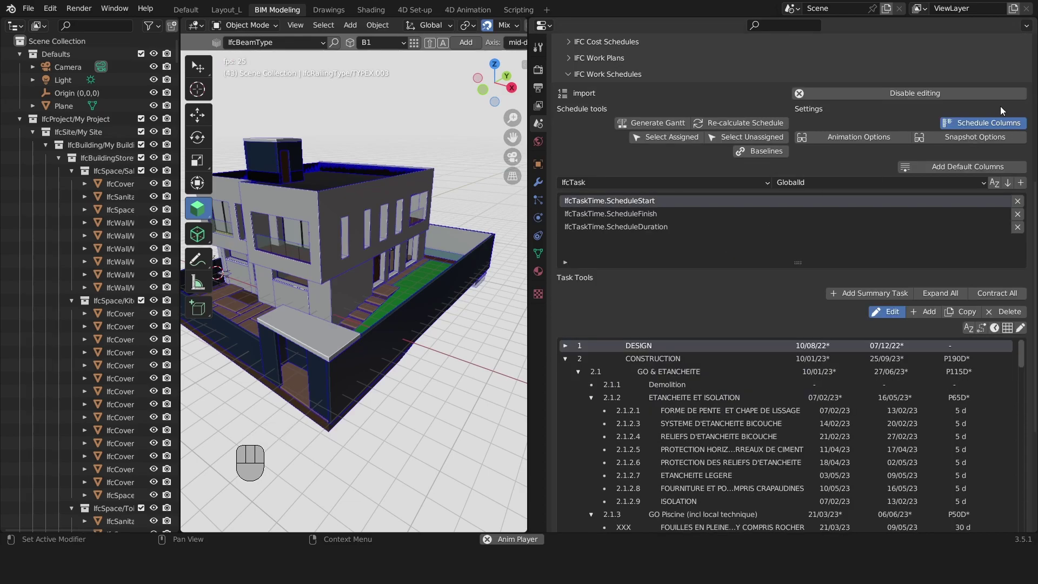
Hide the schedule column settings and expand the IFC Task ICOM details.
click(984, 122)
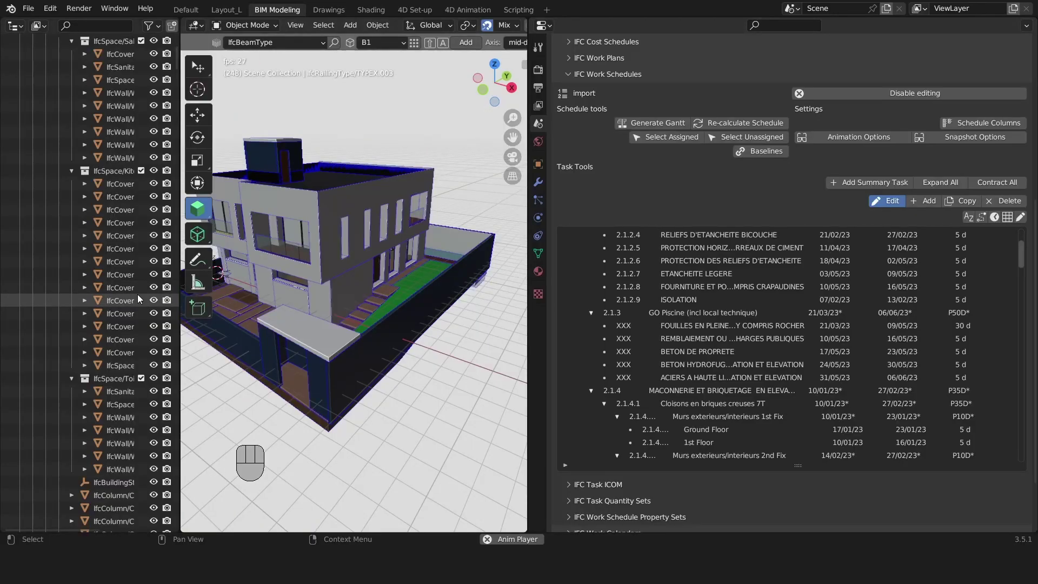
click(582, 483)
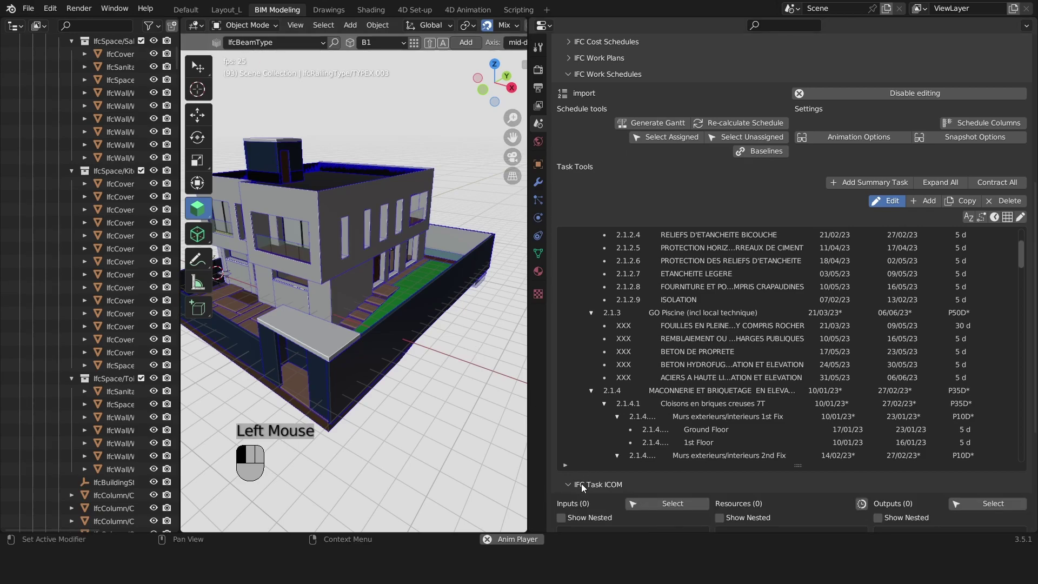
scroll(594, 454, down, 2)
scroll(616, 429, down, 7)
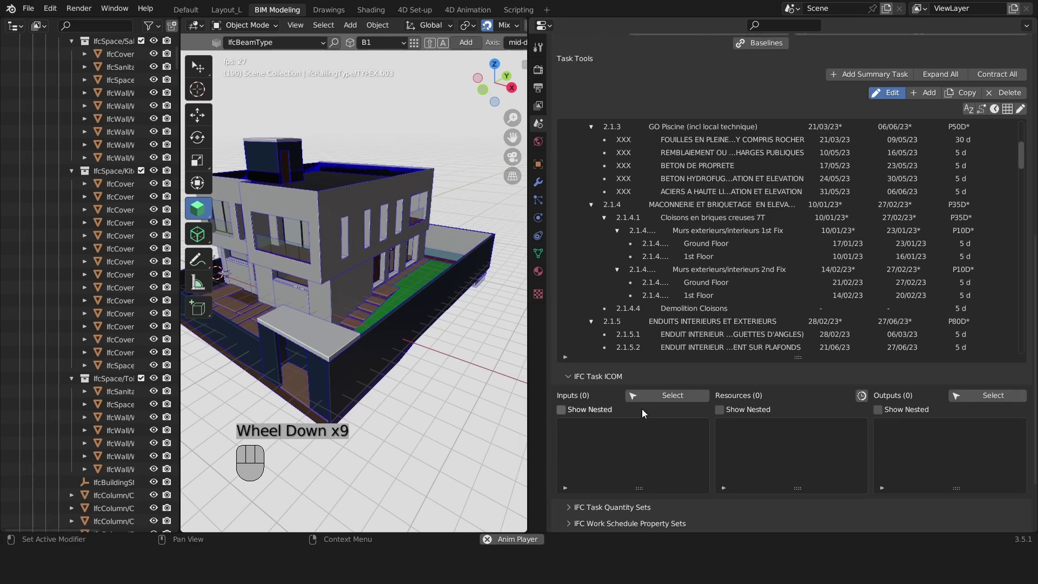
scroll(676, 389, down, 1)
scroll(715, 160, up, 8)
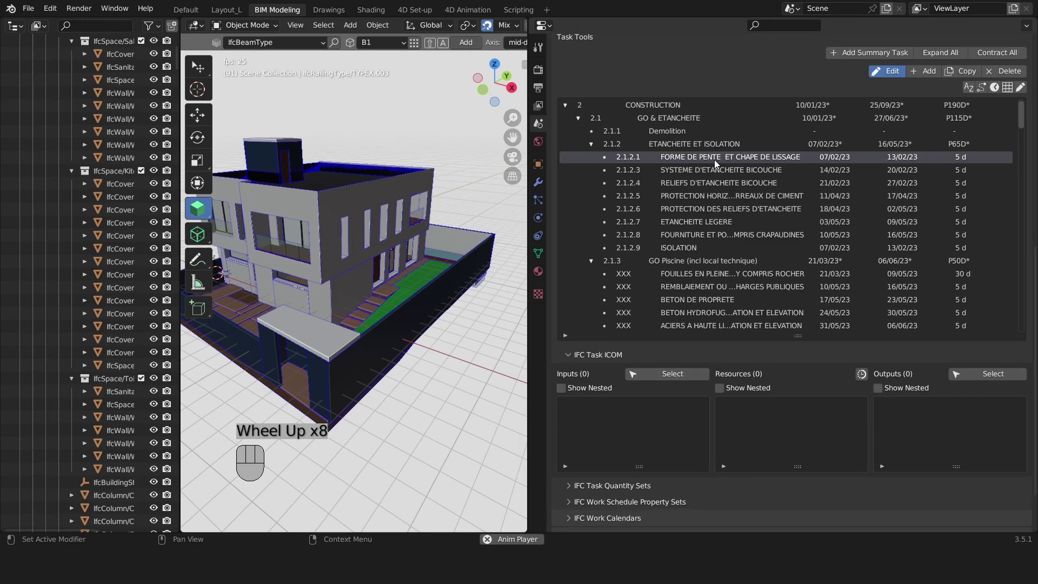
Show the outputs of task 2.1.2.3 and of task 2.1.2.4 RELIEFS D'ETANCHEITE BICOUCHE, and enlarge the outputs list.
click(711, 167)
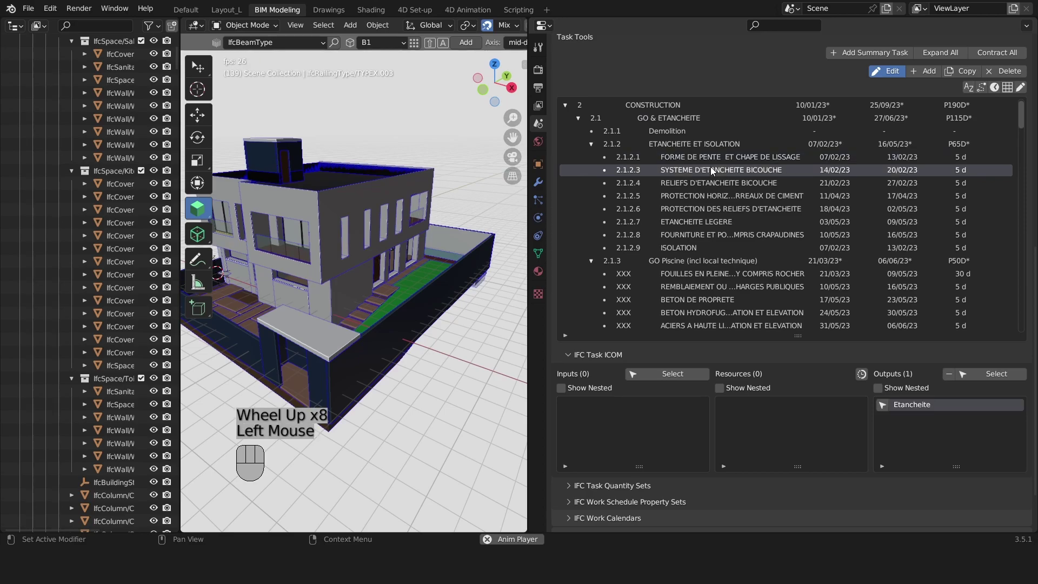
click(715, 186)
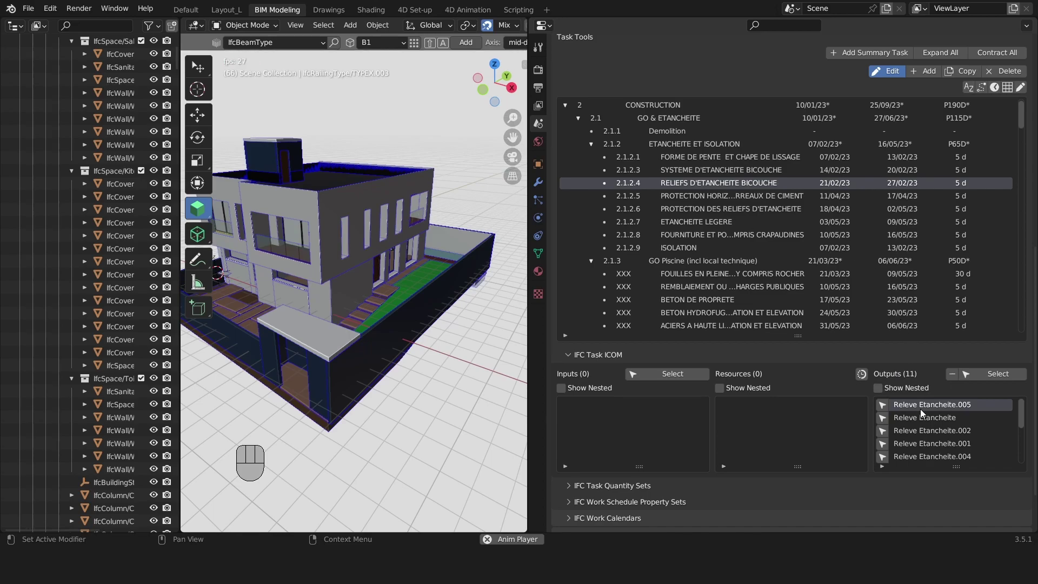
click(939, 469)
drag(940, 468, 941, 531)
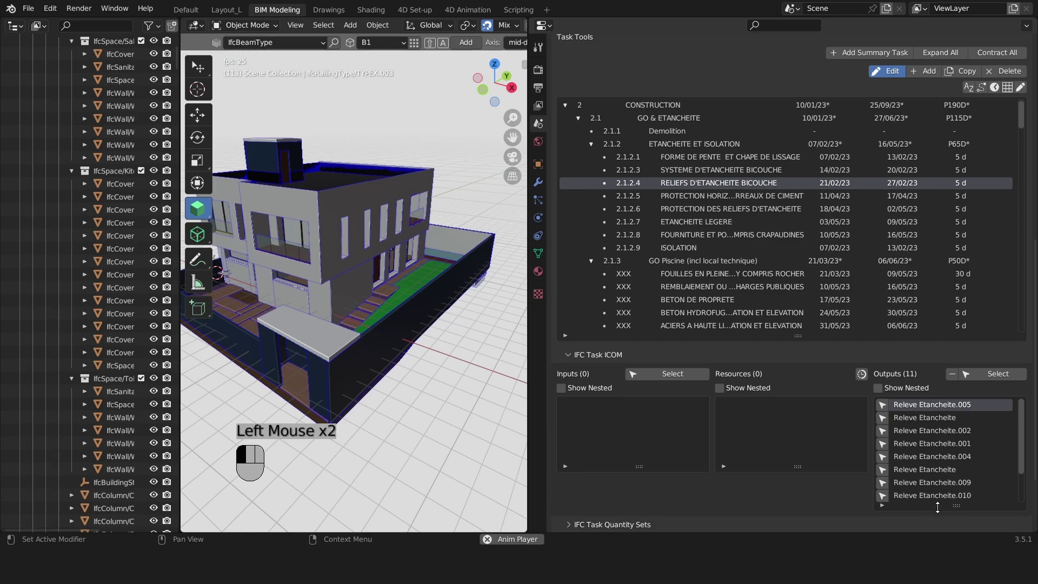
scroll(659, 146, down, 1)
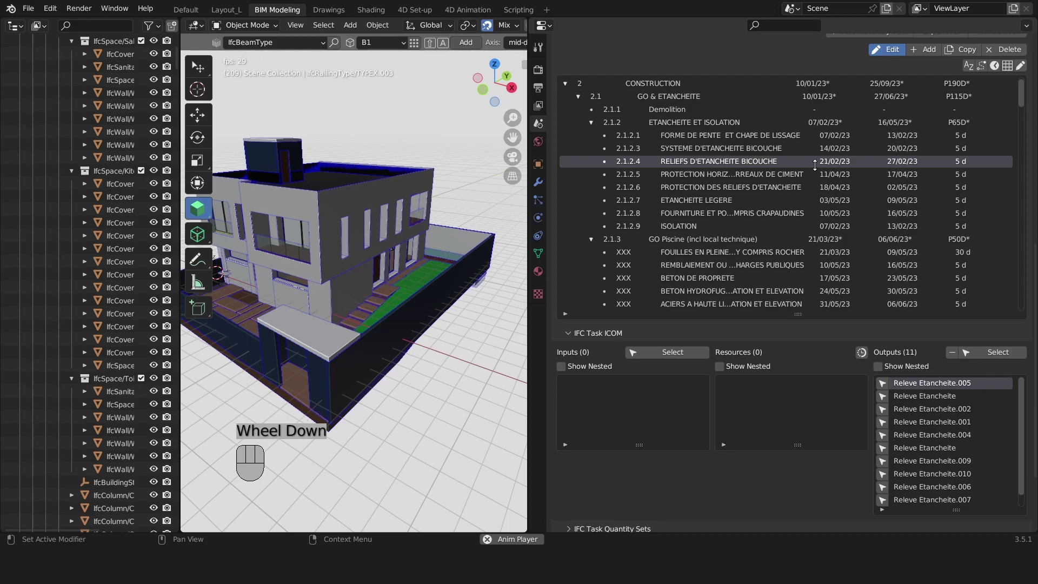
Select the Releve Etancheite.005 output in the model, and then all output products of task 2.1.2.4.
click(889, 385)
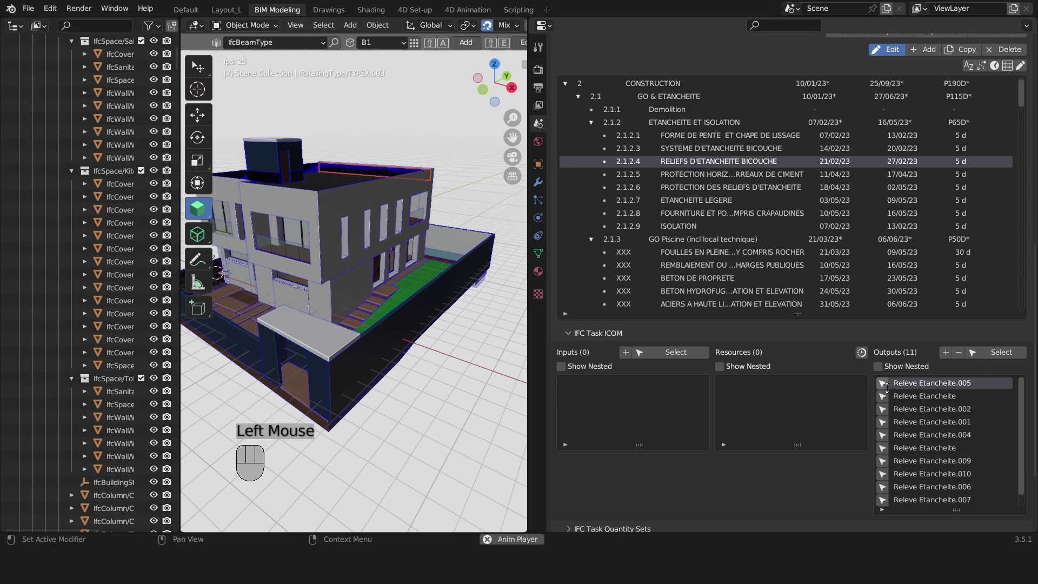
click(977, 353)
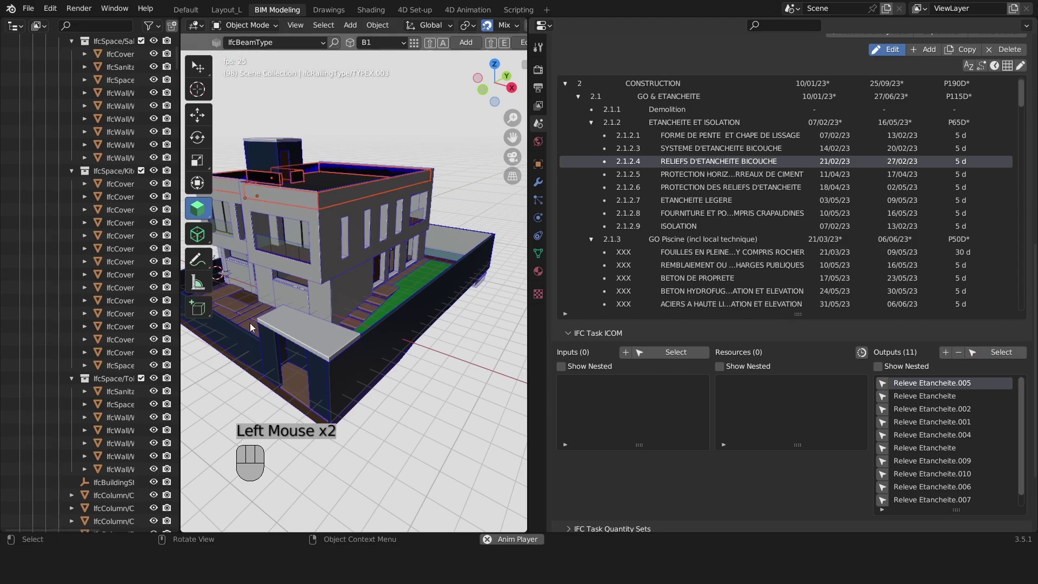
scroll(249, 322, down, 3)
shift+middle_drag(249, 323, 276, 323)
scroll(276, 322, up, 1)
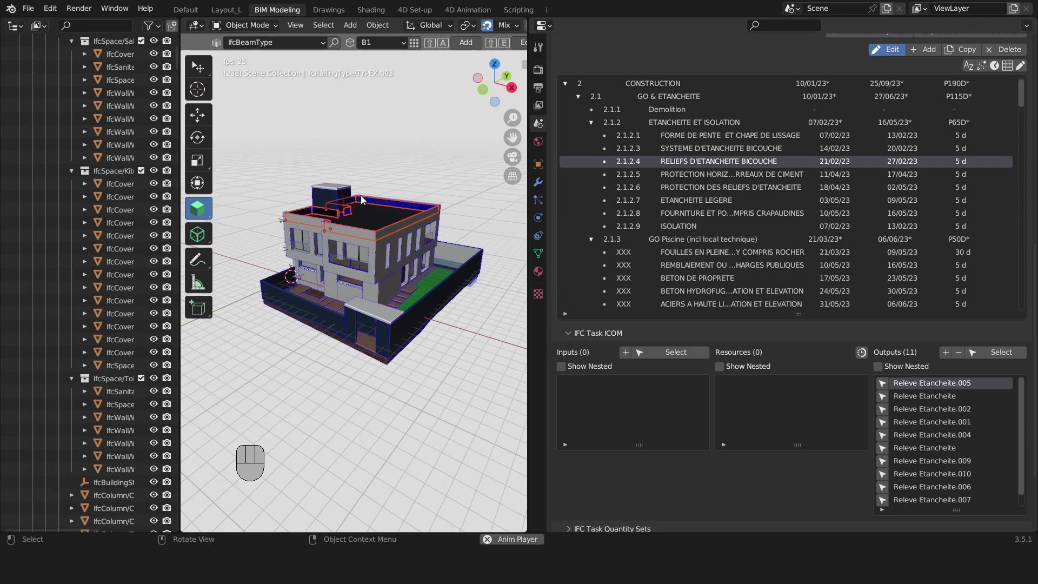
Replace the output selection with the flat roof's waterproofing covering in a widened 3D viewport.
click(393, 164)
scroll(391, 224, up, 2)
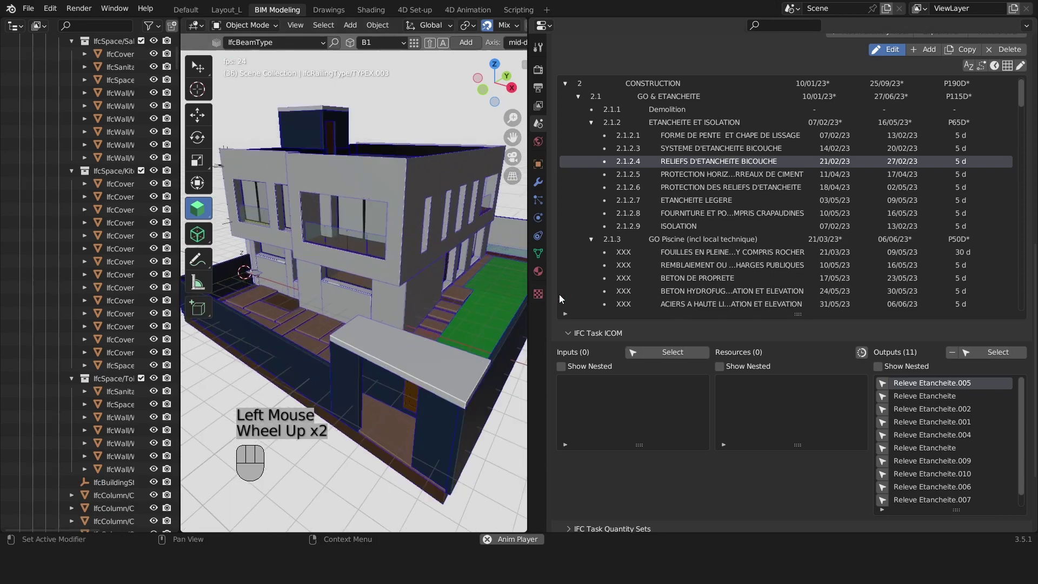
drag(529, 292, 752, 292)
scroll(519, 281, down, 1)
shift+middle_drag(519, 281, 476, 296)
click(482, 245)
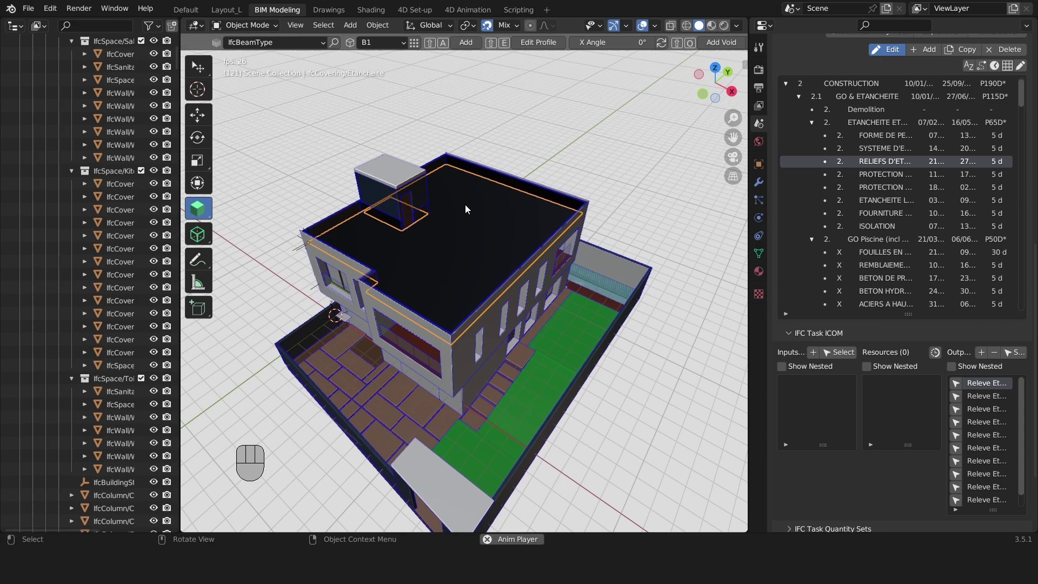
Load the tasks assigned to the selected roof covering with the 4D tools, widening the sidebar to read them.
key(n)
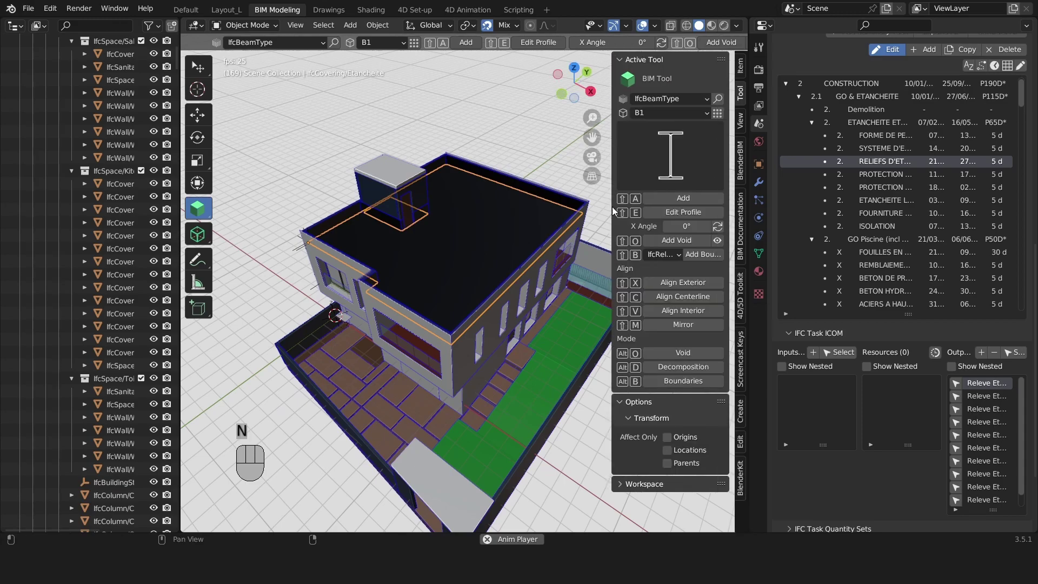
scroll(735, 152, down, 2)
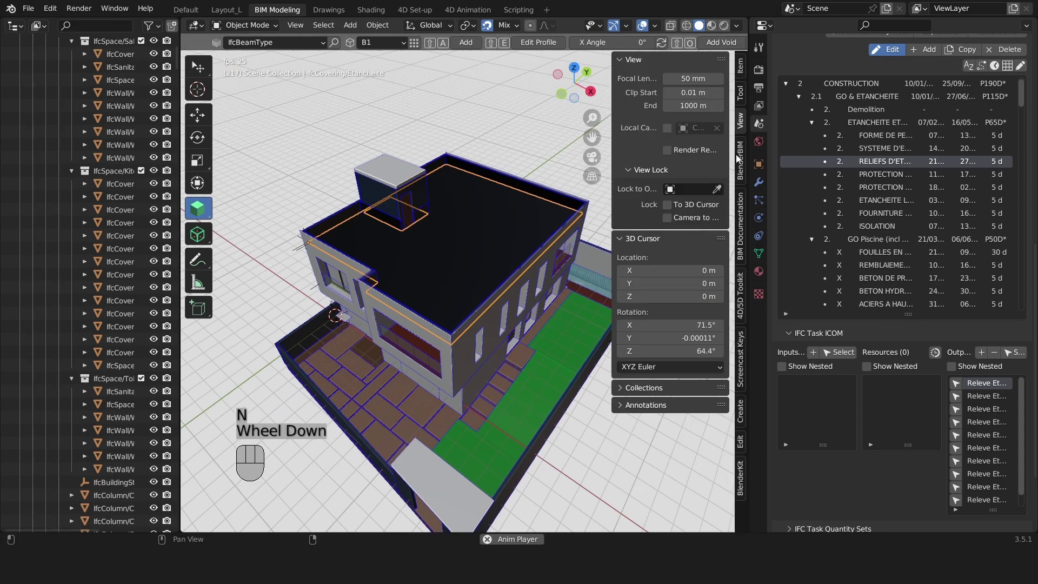
click(741, 297)
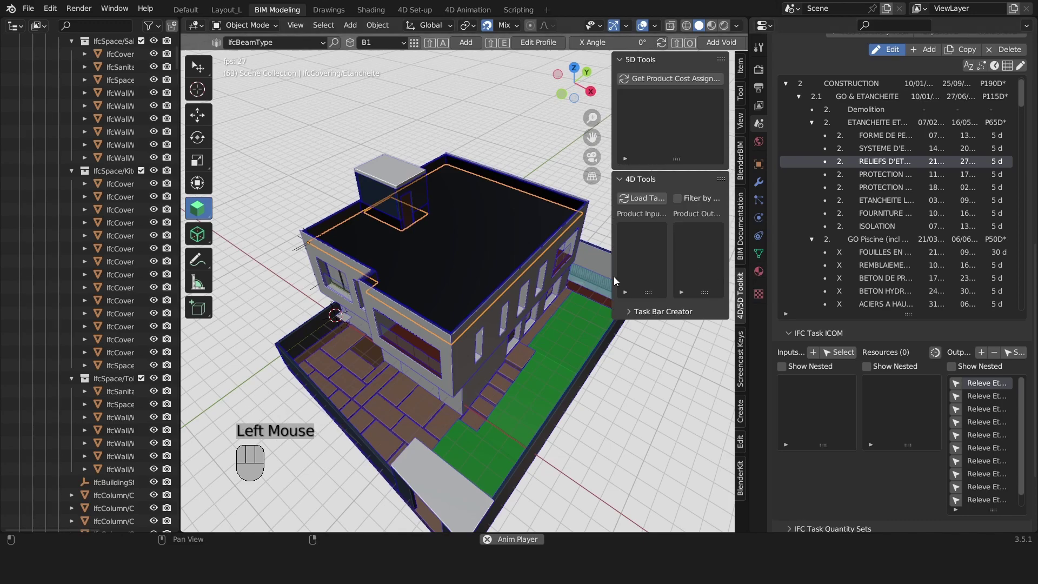
drag(612, 277, 506, 293)
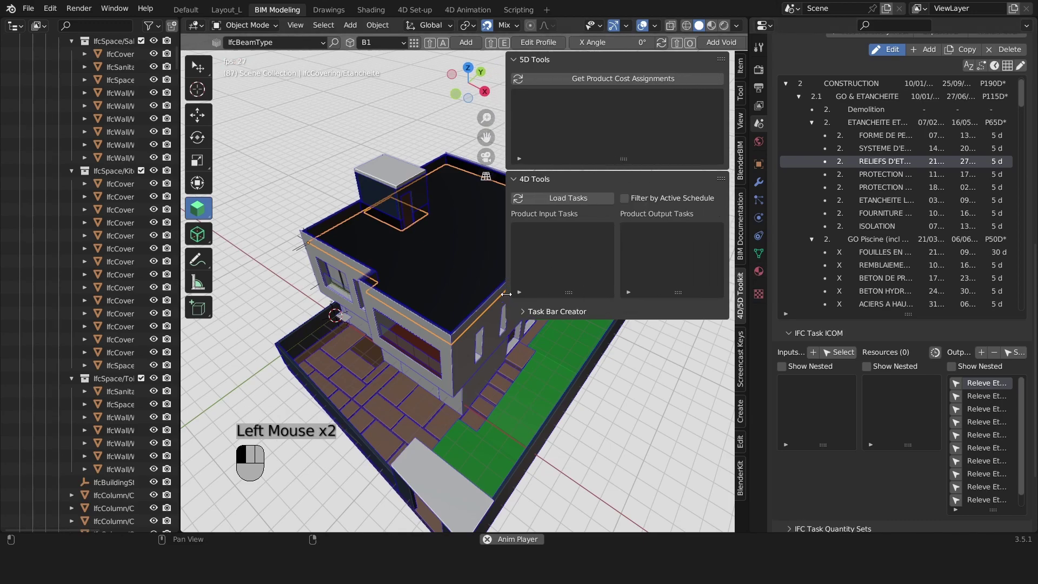
click(536, 201)
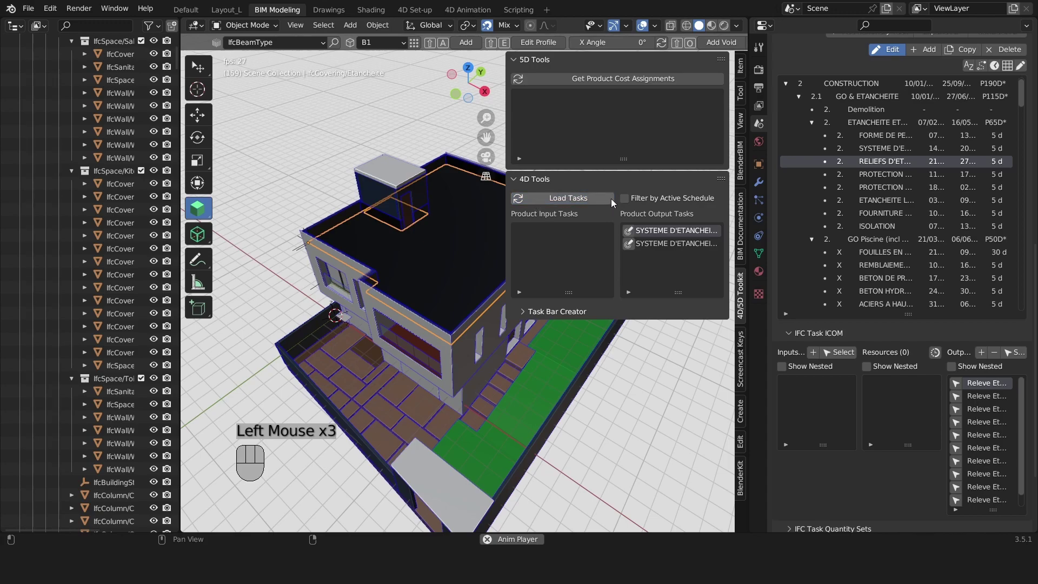
shift+middle_drag(447, 250, 411, 264)
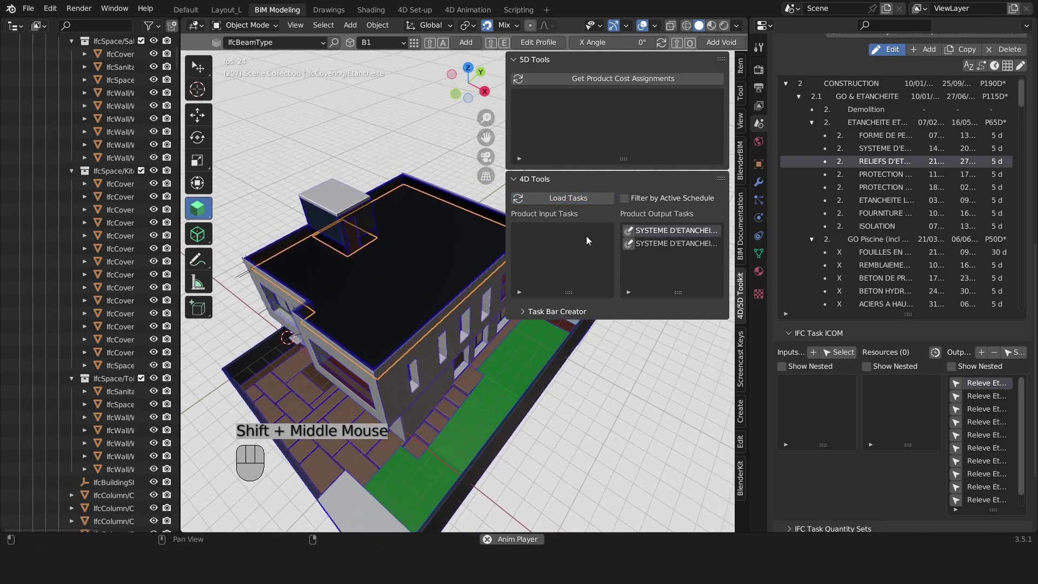
Widen the sidebar to read the full names of the roof covering's output tasks, and select the second one.
click(670, 250)
triple_click(669, 250)
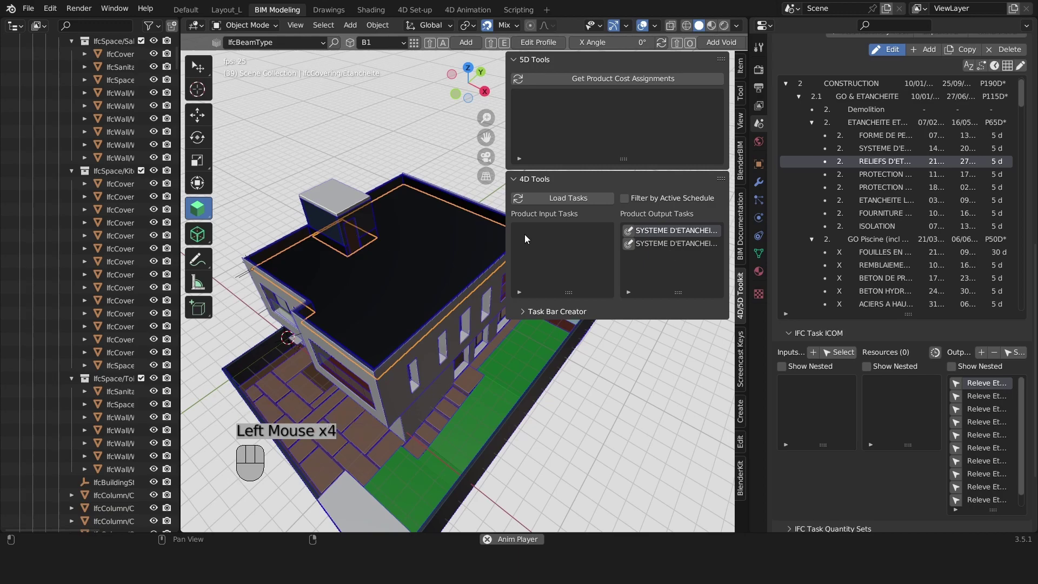
drag(511, 242, 415, 243)
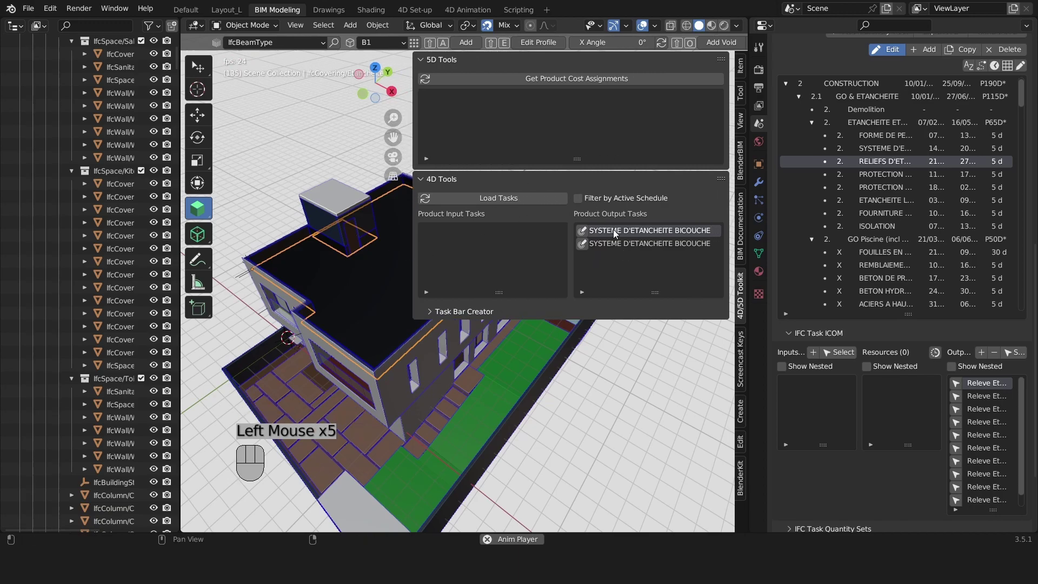
click(653, 241)
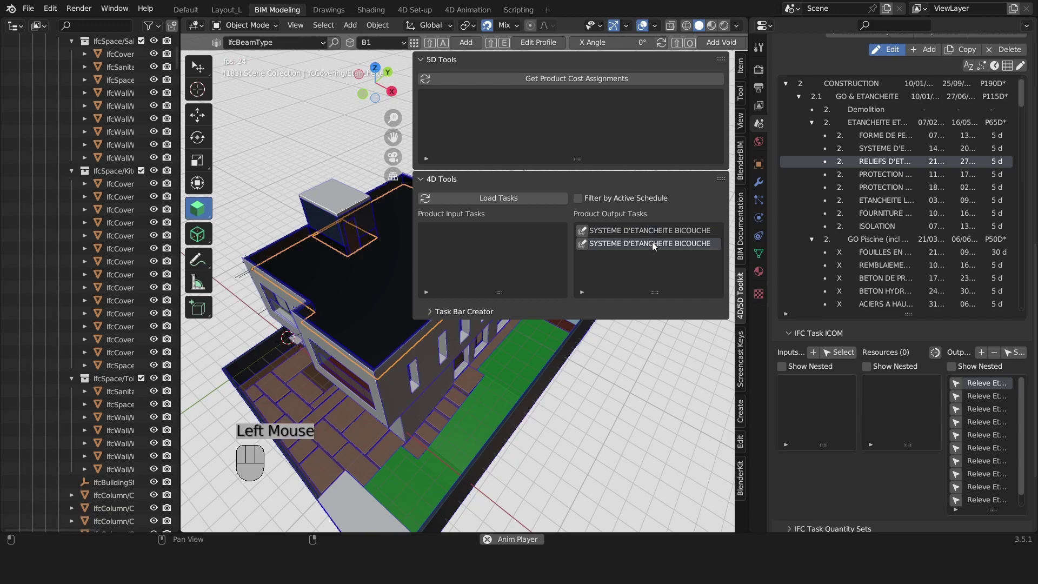
Filter the roof covering's tasks by the active schedule and highlight the remaining SYSTEME D'ETANCHEITE BICOUCHE task in the work schedule.
scroll(799, 229, up, 3)
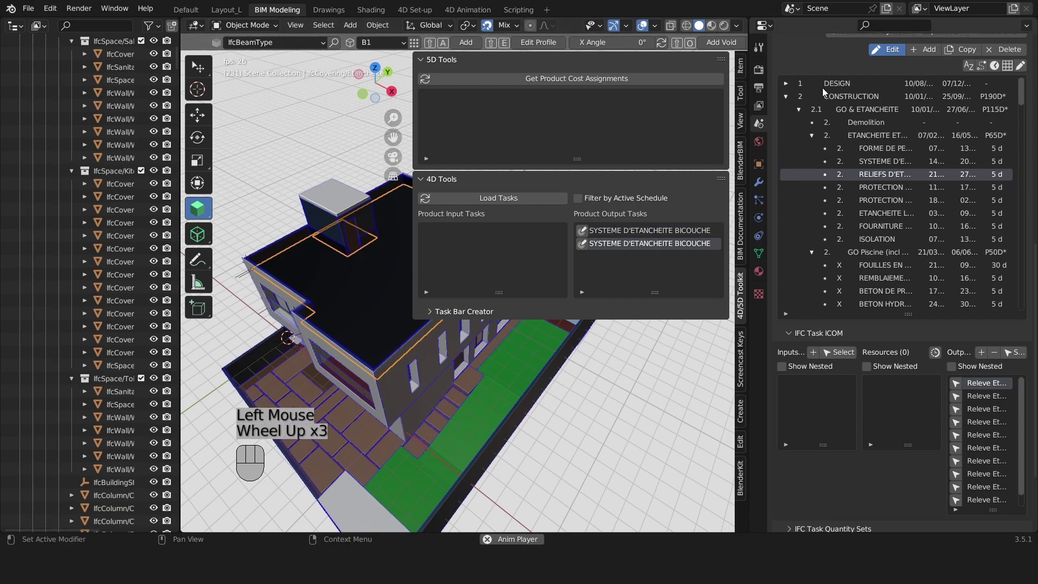
scroll(823, 67, up, 6)
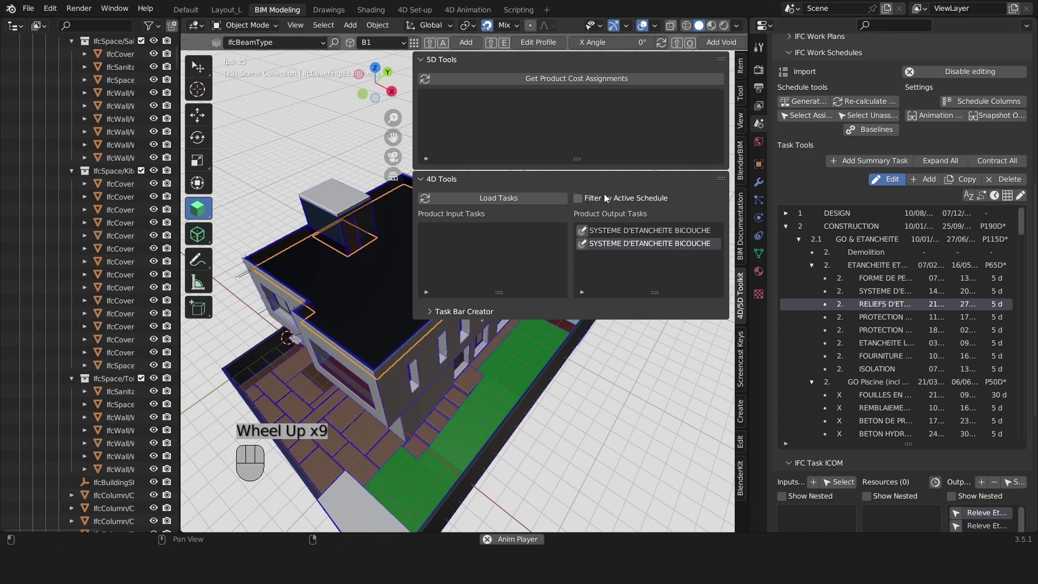
click(578, 198)
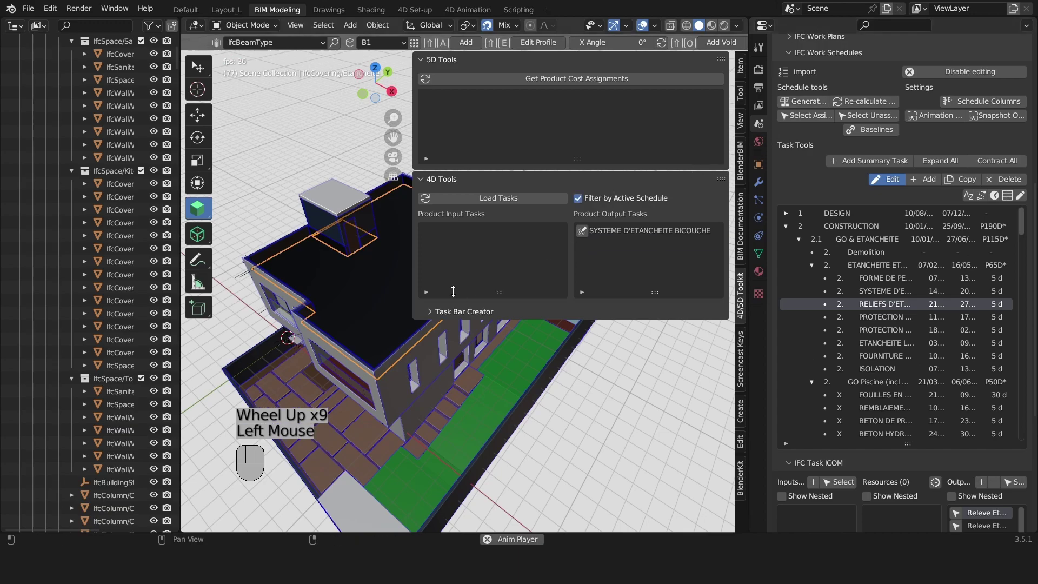
click(583, 230)
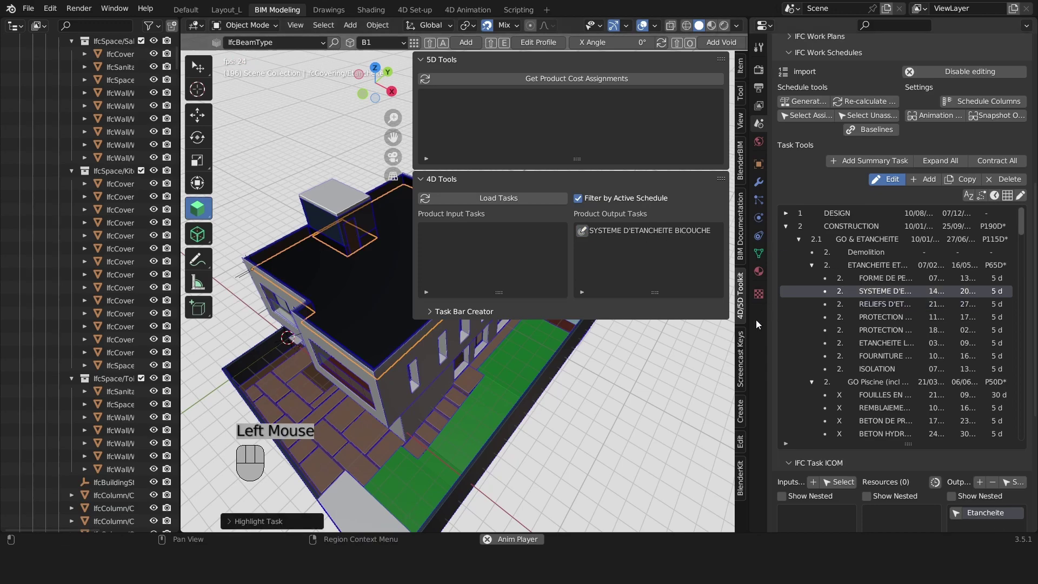
Widen the schedule view, show the predecessors and successors of task 2.1.2.3, and leave the sequence editing mode.
drag(754, 321, 580, 319)
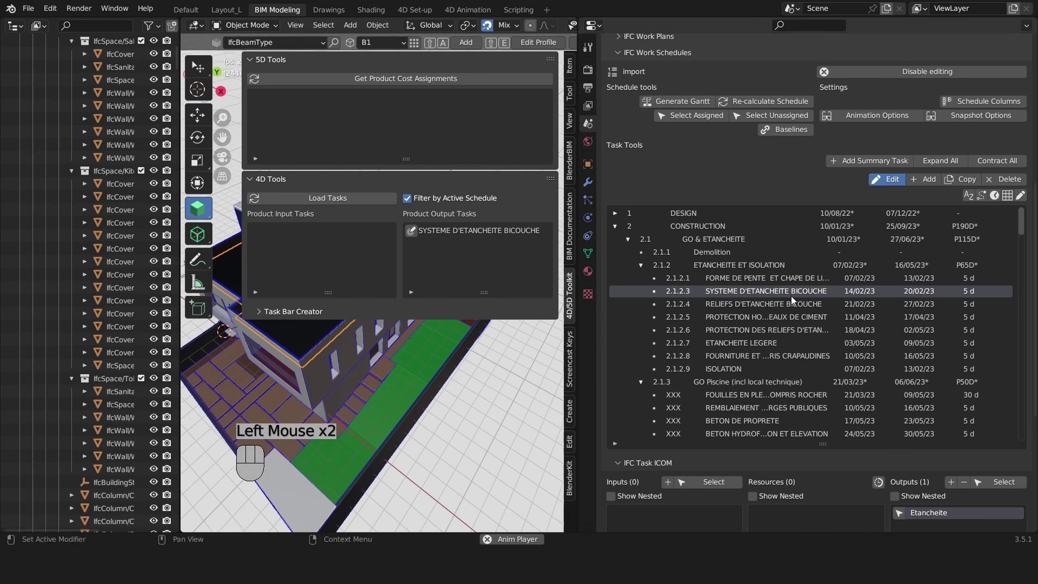
scroll(798, 292, down, 2)
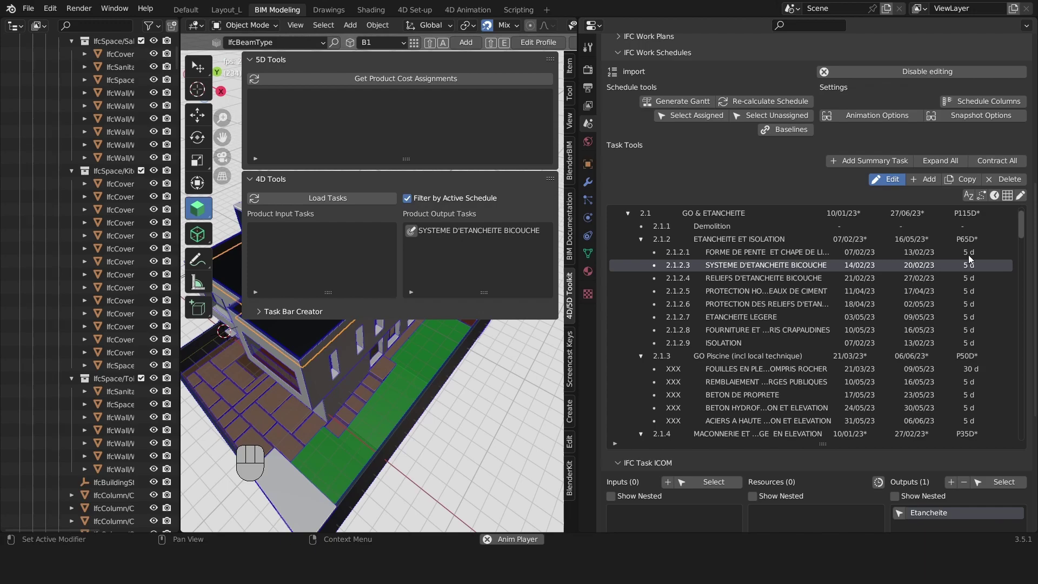
click(985, 197)
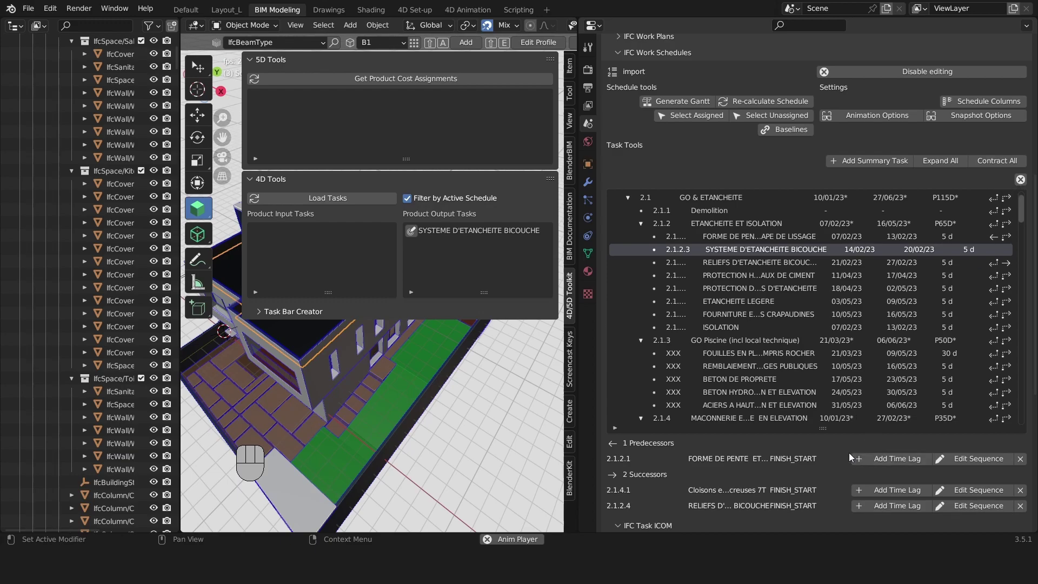
scroll(838, 452, down, 1)
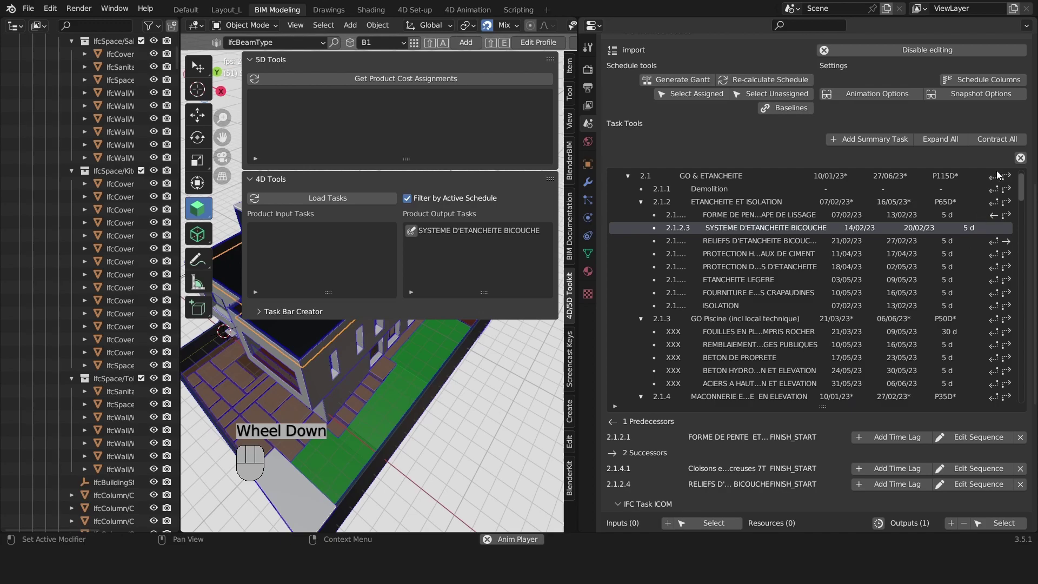
click(1021, 160)
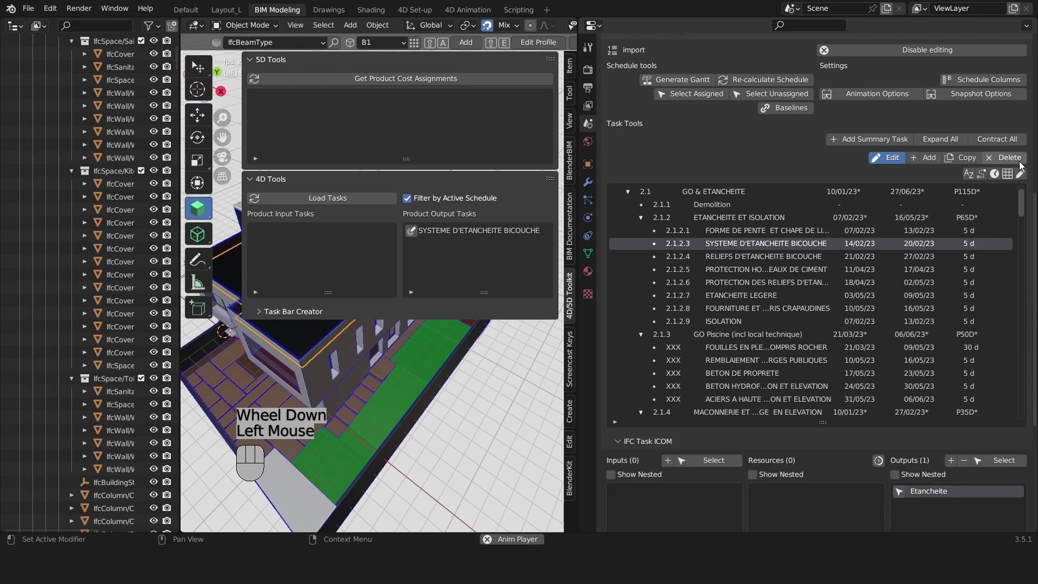
Examine the time attributes of task 2.1.2.3, including its schedule, early and late dates and floats, and close them unsaved.
click(994, 174)
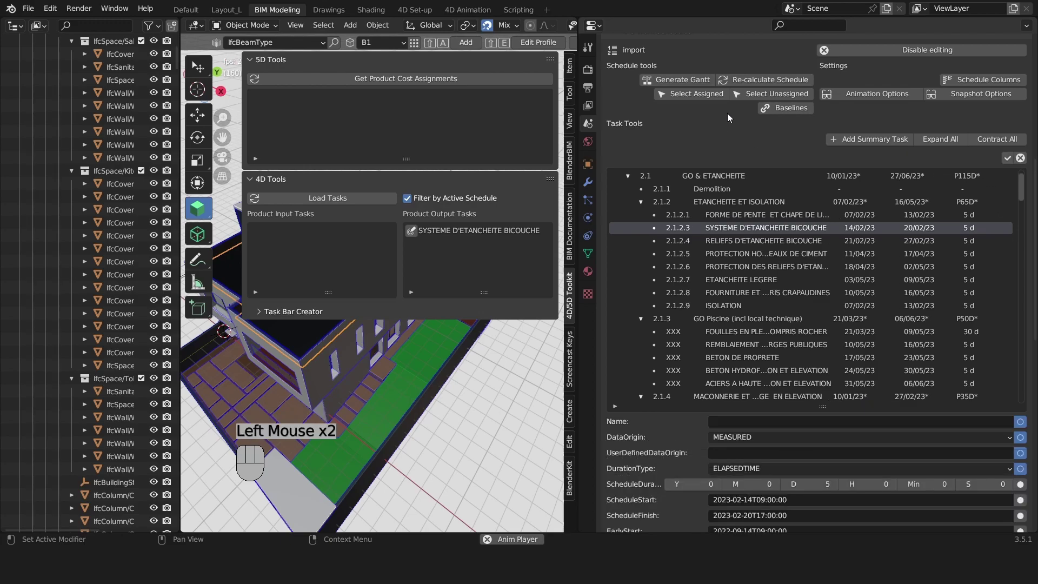
scroll(656, 458, down, 4)
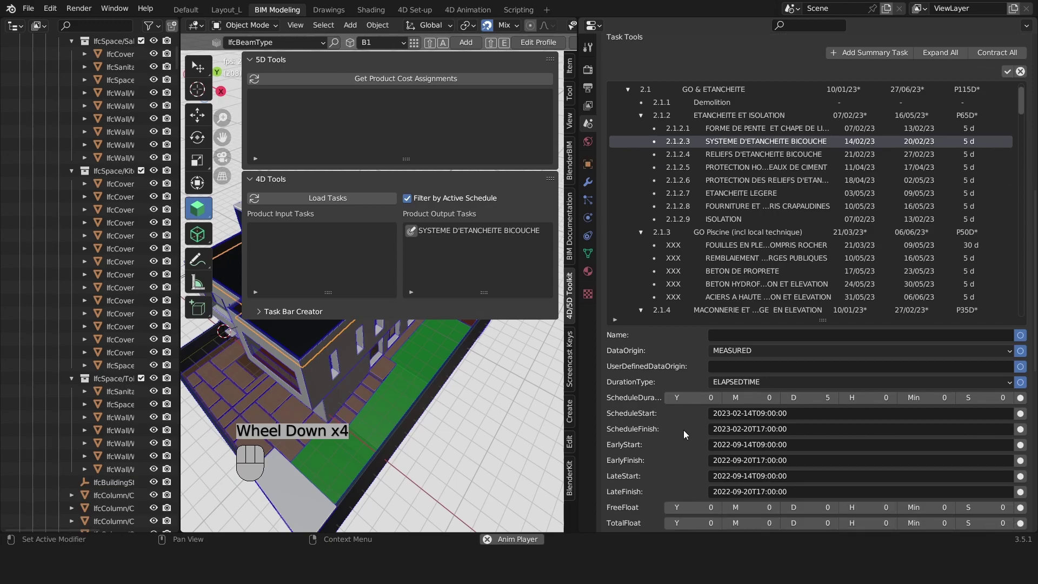
scroll(1011, 135, up, 1)
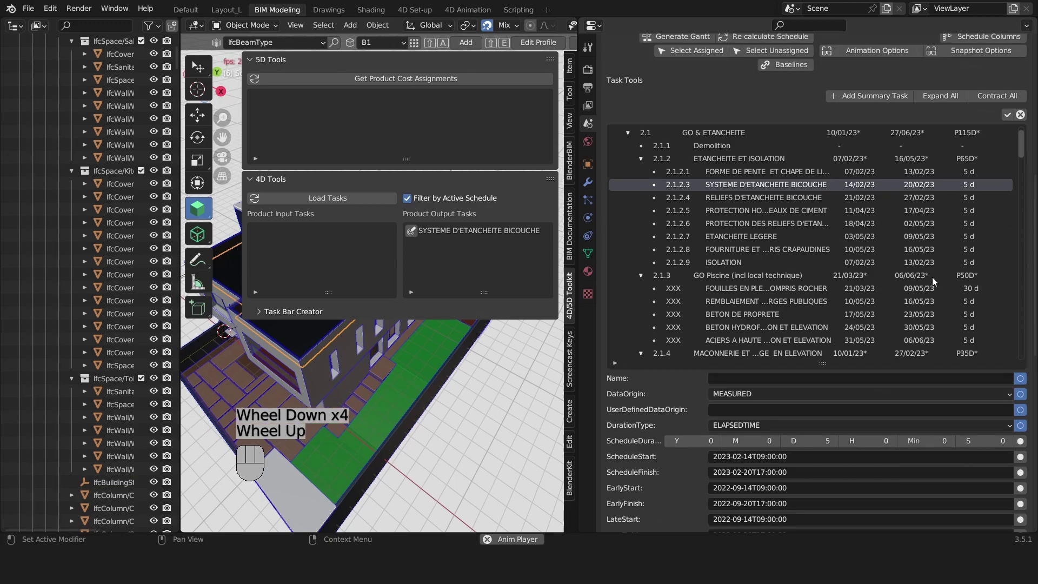
scroll(719, 462, down, 4)
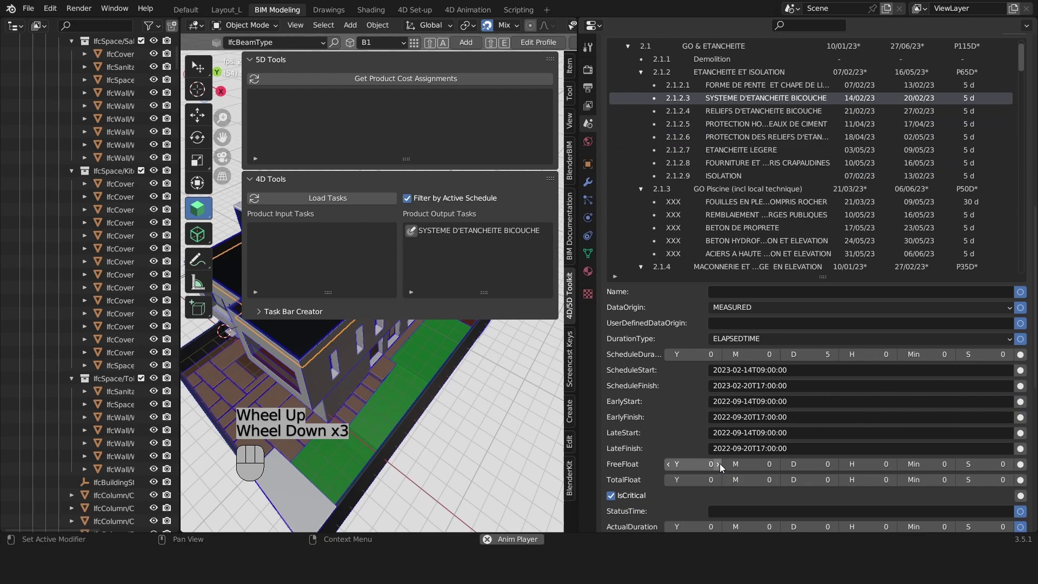
scroll(657, 466, up, 3)
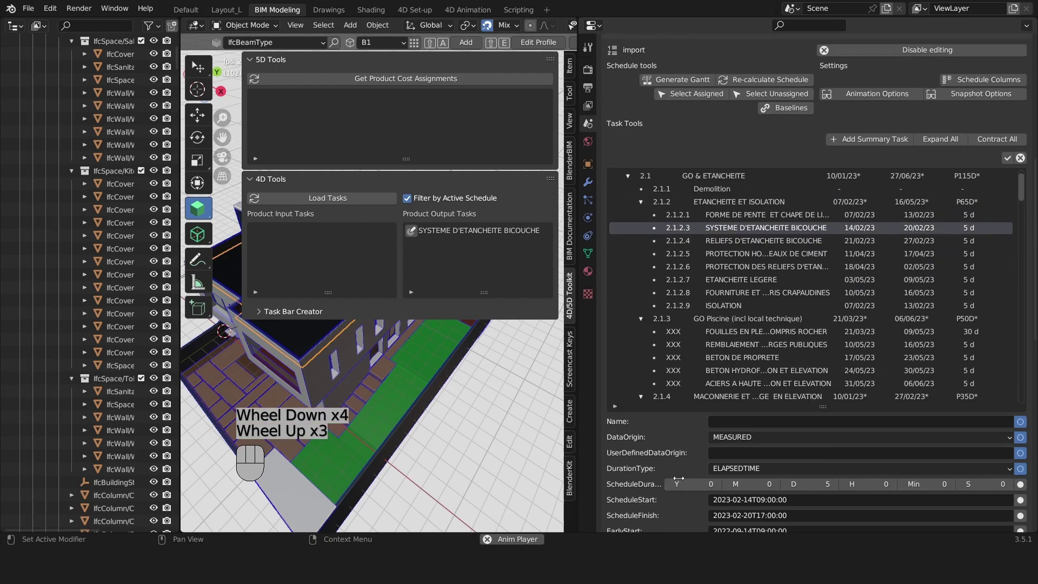
click(1020, 158)
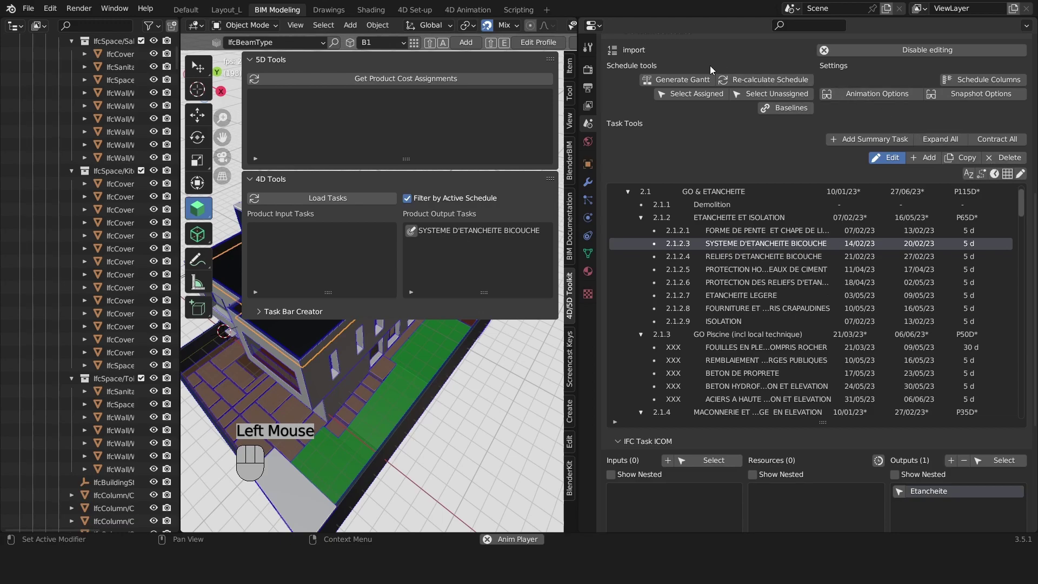
Generate the schedule's Gantt chart, show it in the browser by month, and return to Blender.
click(676, 76)
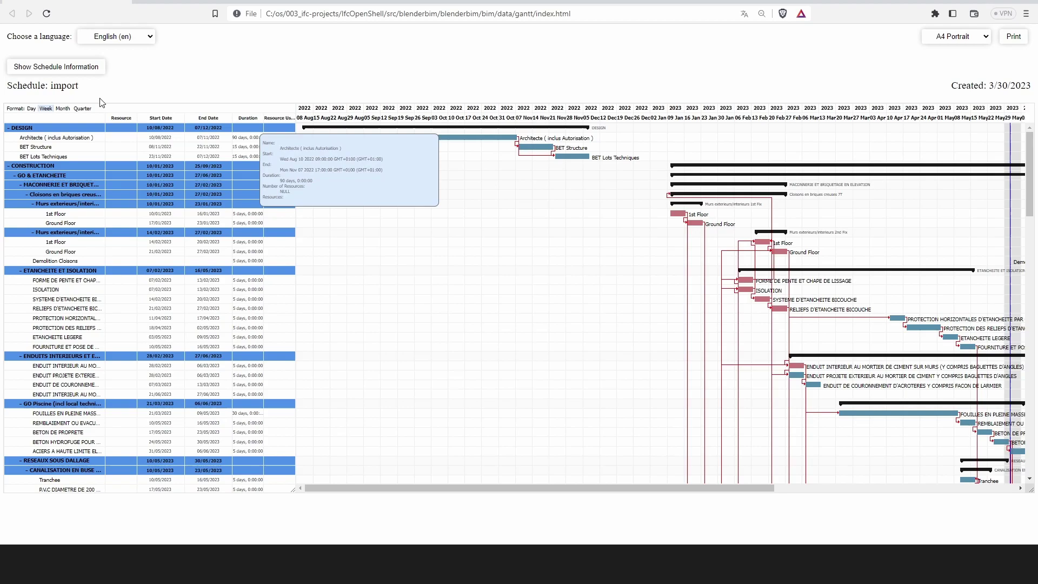
click(63, 109)
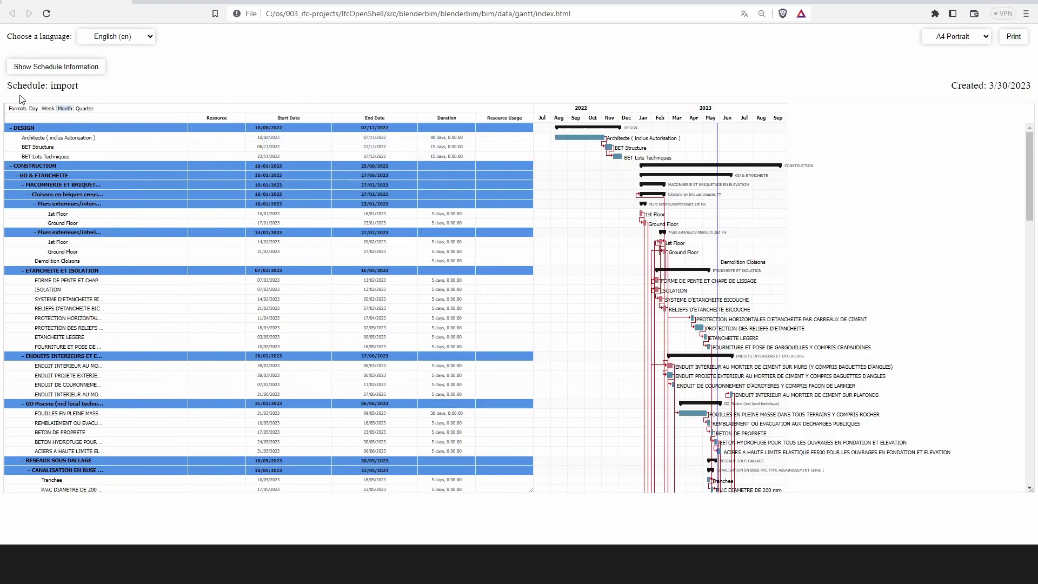
key(alt+Tab)
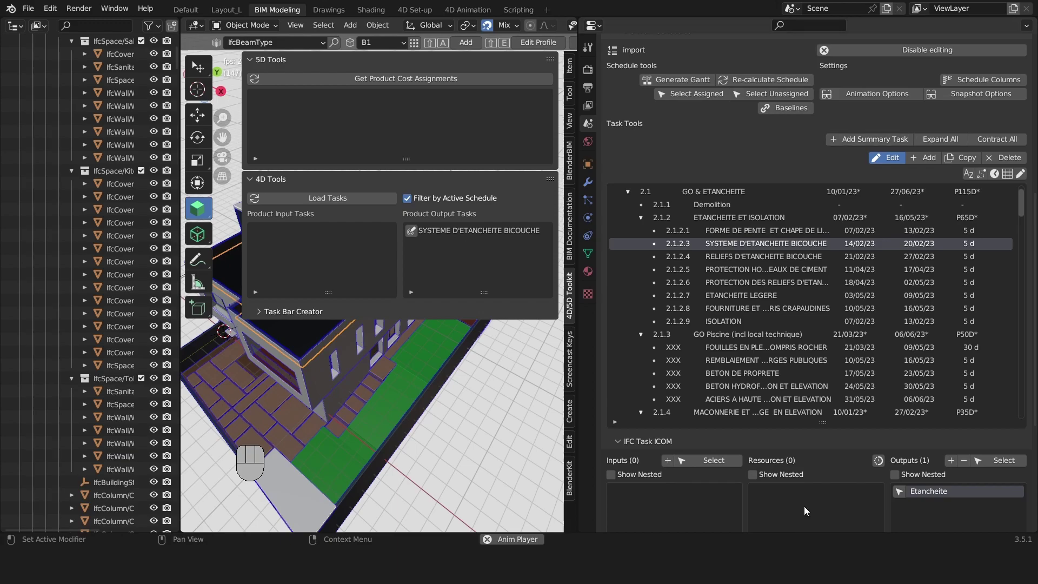
scroll(811, 448, down, 1)
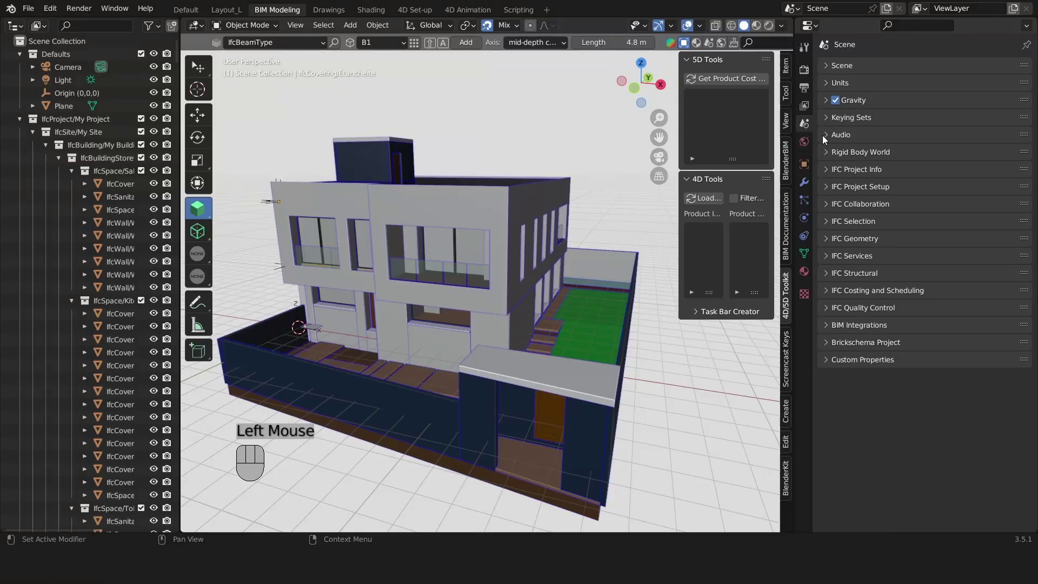
List the model's IFC cost schedules and widen the scene properties to read them.
click(846, 290)
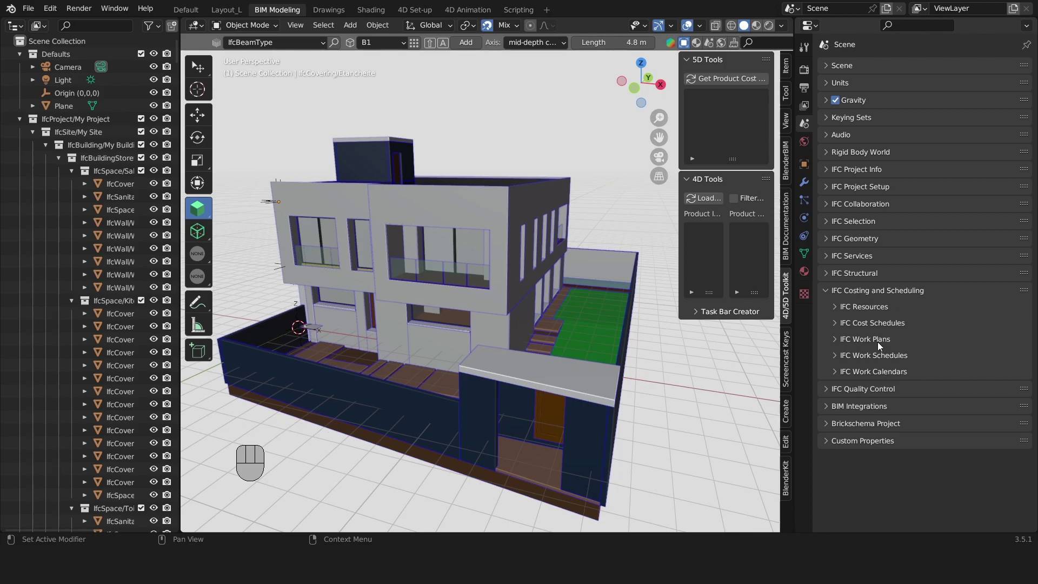
click(876, 322)
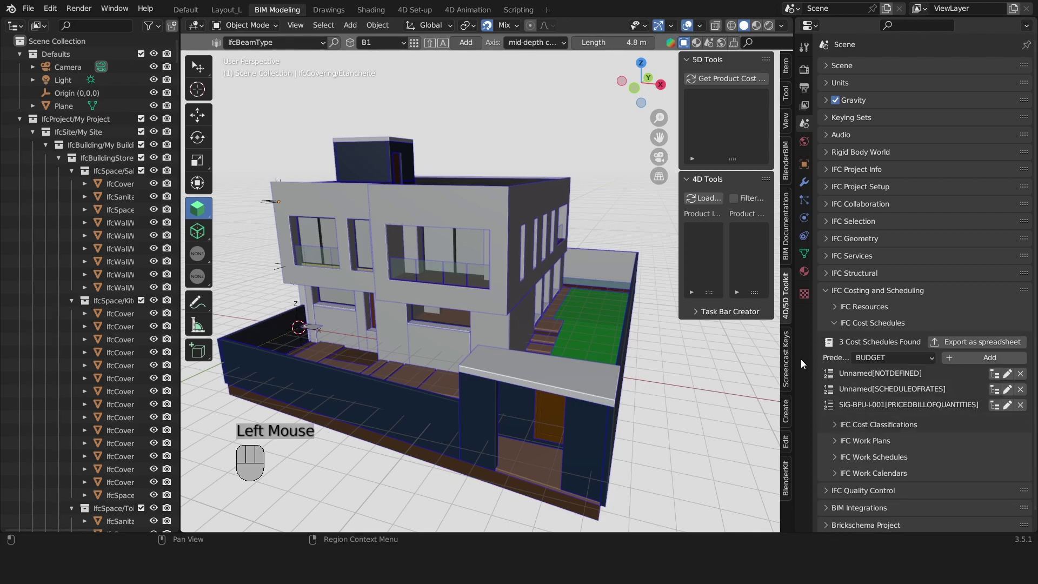
drag(794, 367, 496, 382)
Fit the whole building in the narrowed 3D viewport and collapse the 4D and 5D tools.
scroll(381, 371, down, 4)
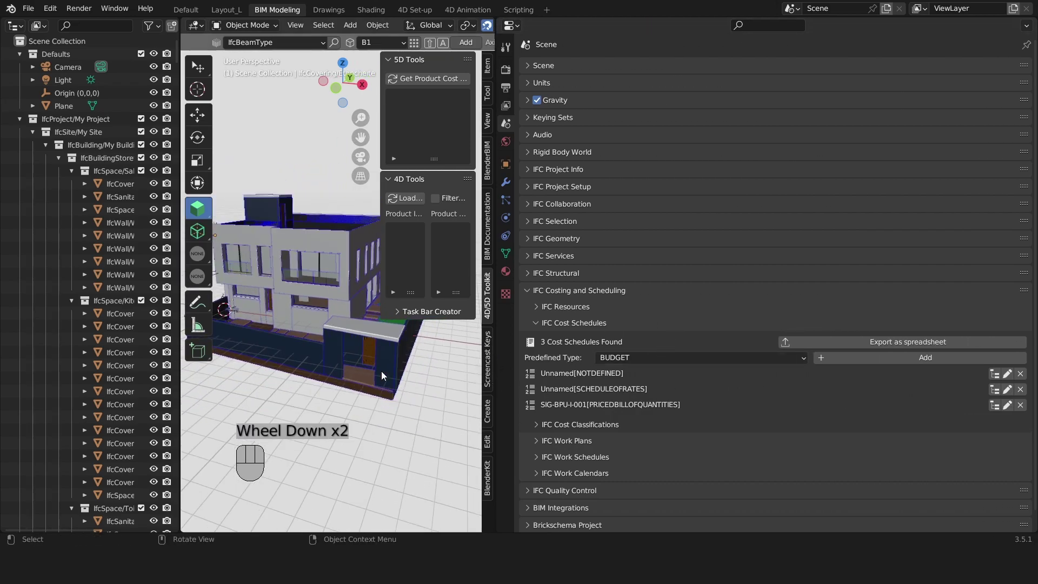
shift+middle_drag(381, 371, 375, 377)
click(409, 179)
click(409, 59)
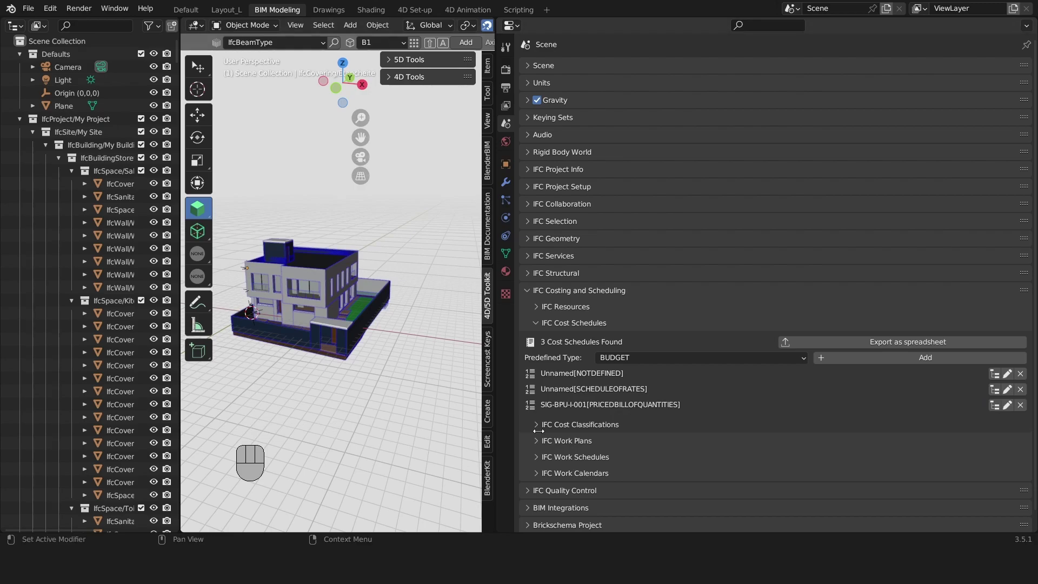
Open the cost items of the SIG-BPU-I-001 priced bill of quantities and enlarge the cost item list.
click(995, 405)
scroll(919, 352, down, 2)
scroll(919, 351, up, 2)
click(812, 259)
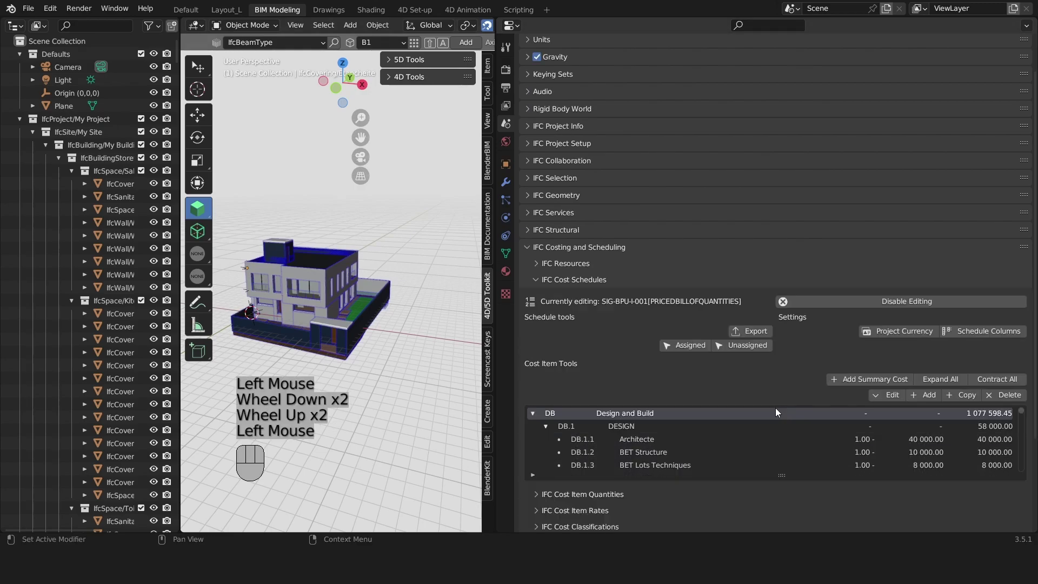
scroll(820, 221, up, 1)
scroll(815, 415, down, 2)
drag(782, 389, 836, 499)
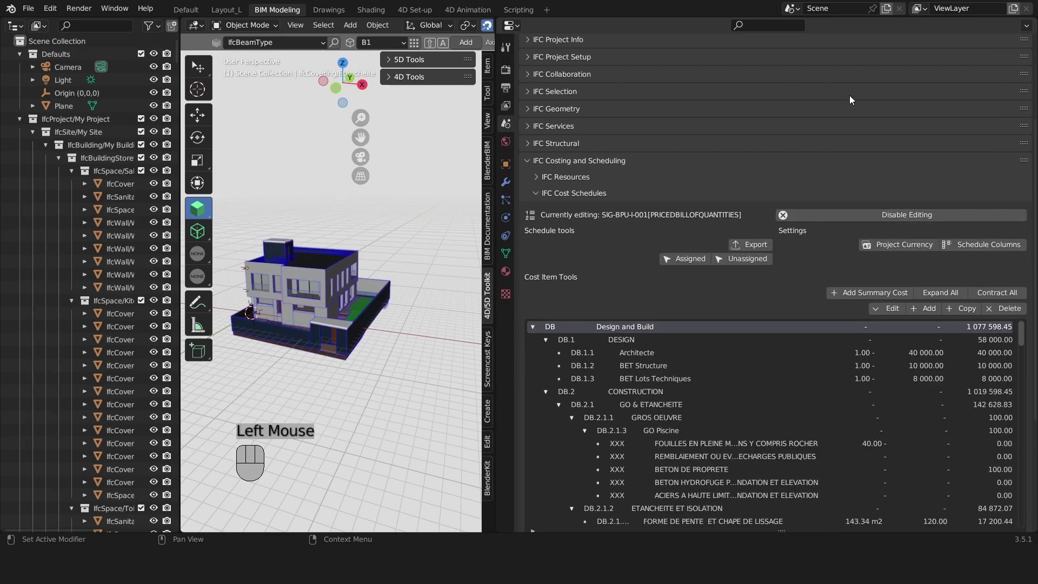
Look through the first cost items and select the FOUILLES EN PLEINE MASSE item under GO Piscine.
scroll(849, 95, down, 4)
scroll(772, 186, down, 2)
click(799, 315)
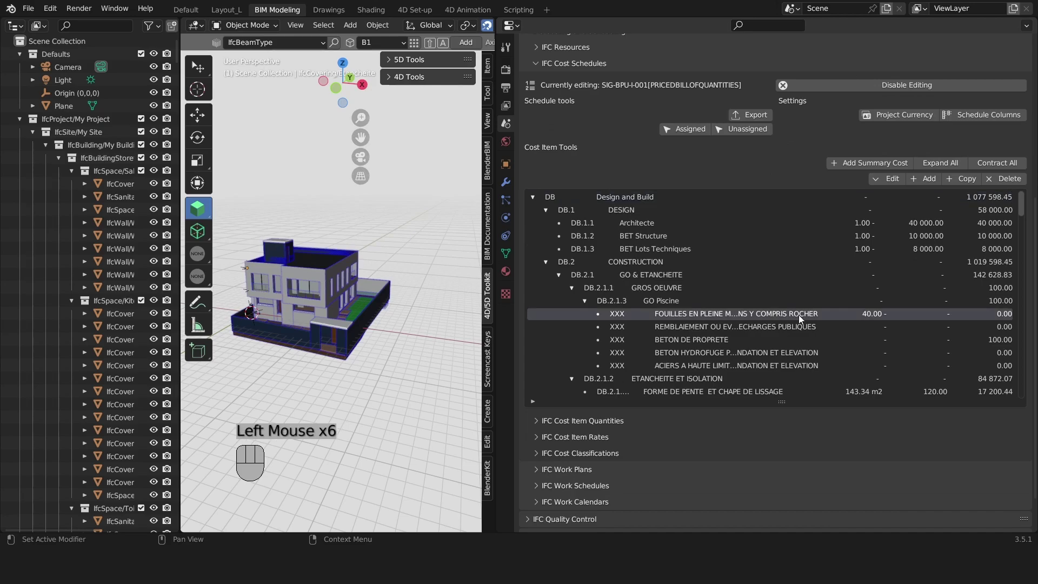
scroll(752, 343, up, 3)
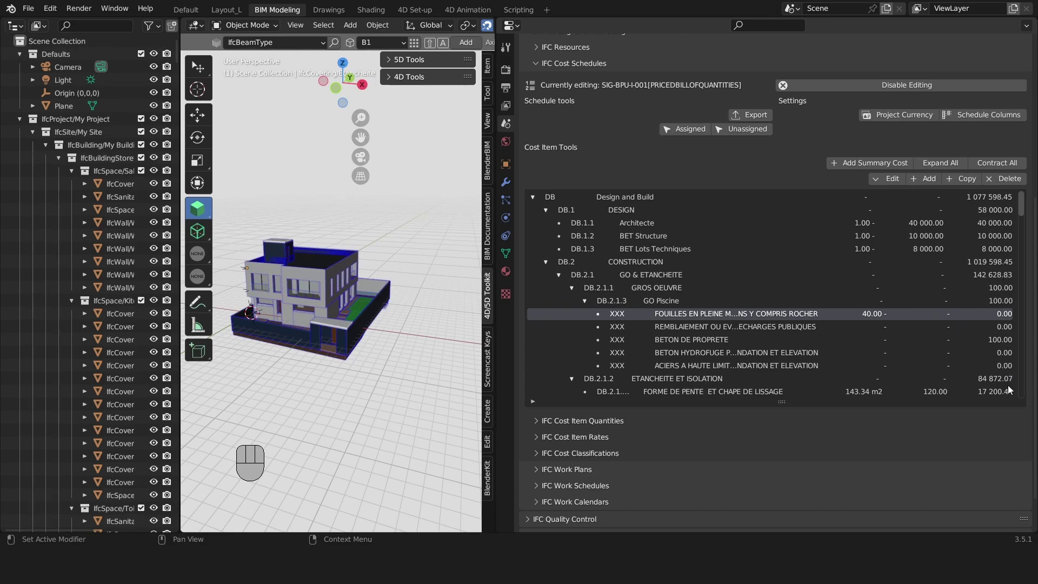
Show the cost item quantities of ECRAN PARE-VAPEUR ET ISOLATION THERMIQUE under ETANCHEITE ET ISOLATION.
scroll(712, 341, down, 2)
click(711, 342)
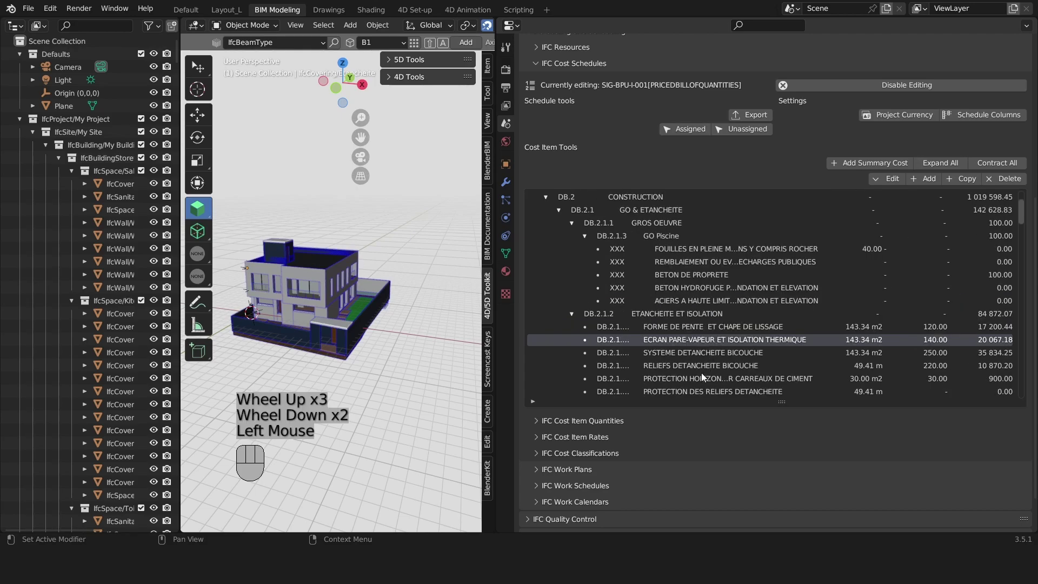
click(679, 417)
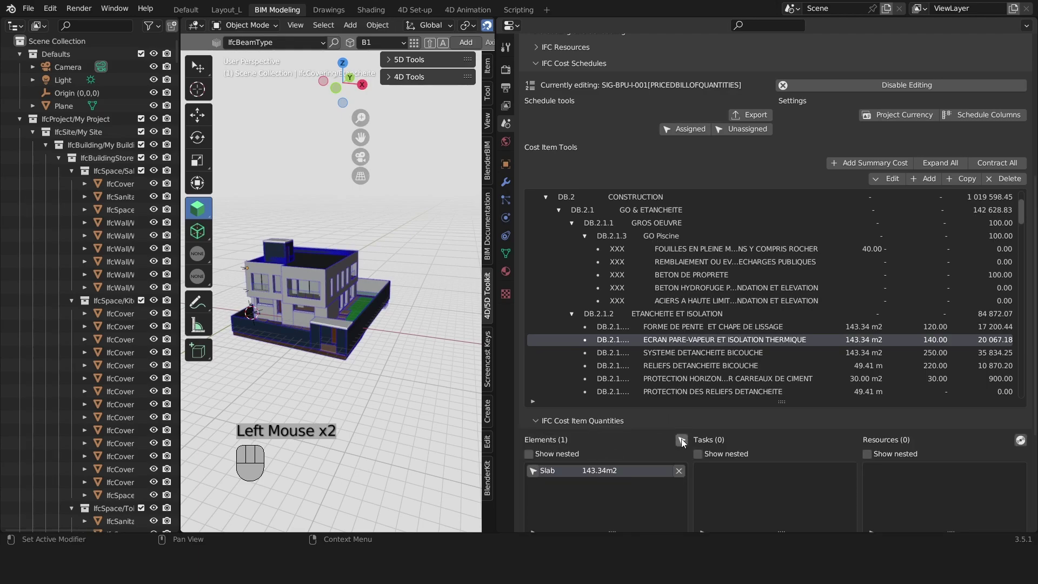
Switch to the RELIEFS DETANCHEITE BICOUCHE cost item and select all its assigned elements in the model.
click(695, 367)
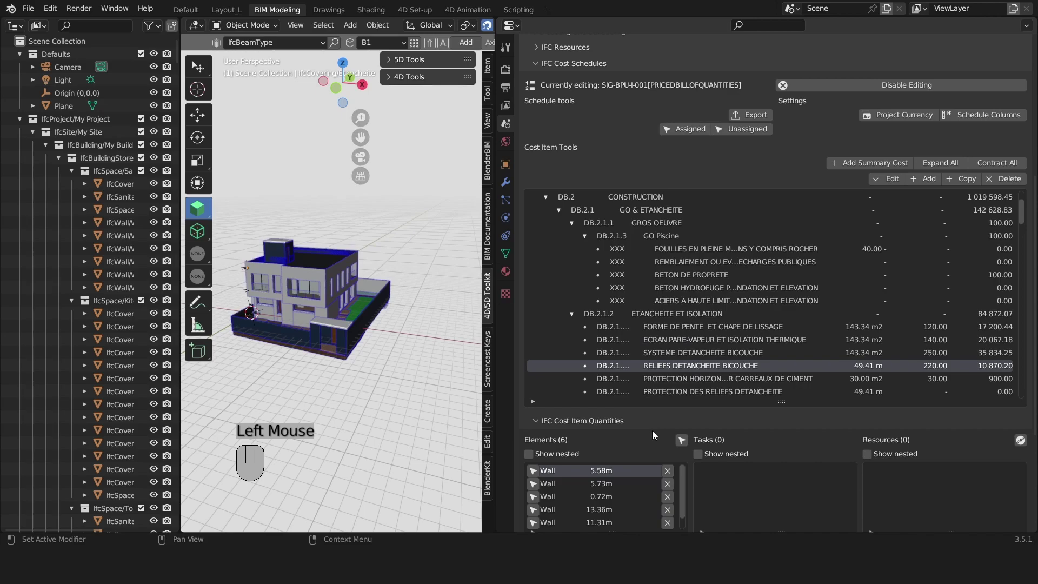
scroll(652, 430, down, 2)
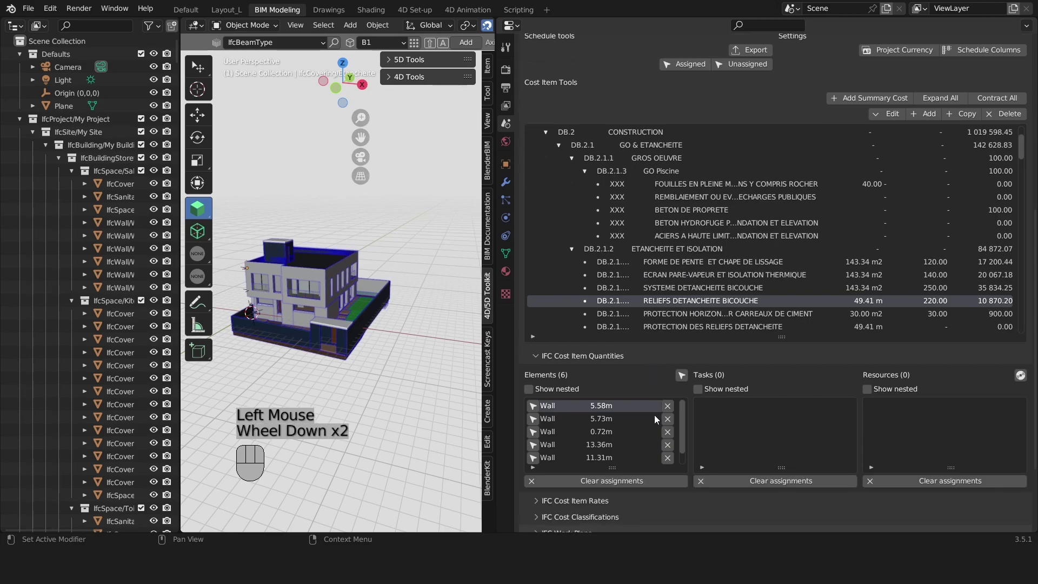
click(682, 374)
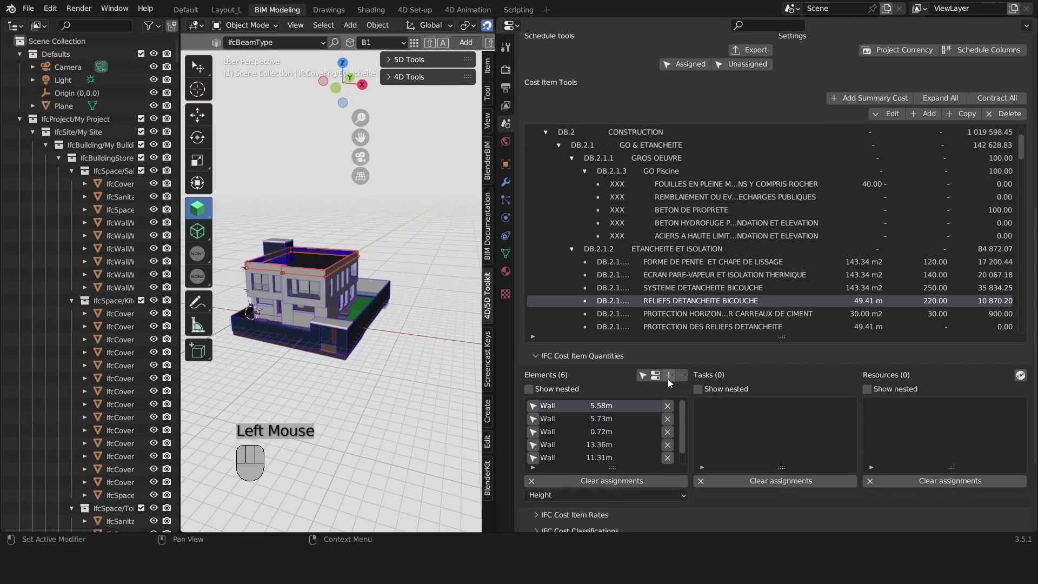
Select the first wall assigned to RELIEFS DETANCHEITE BICOUCHE in the model, and make ETANCHEITE LEGERE the active cost item.
click(534, 407)
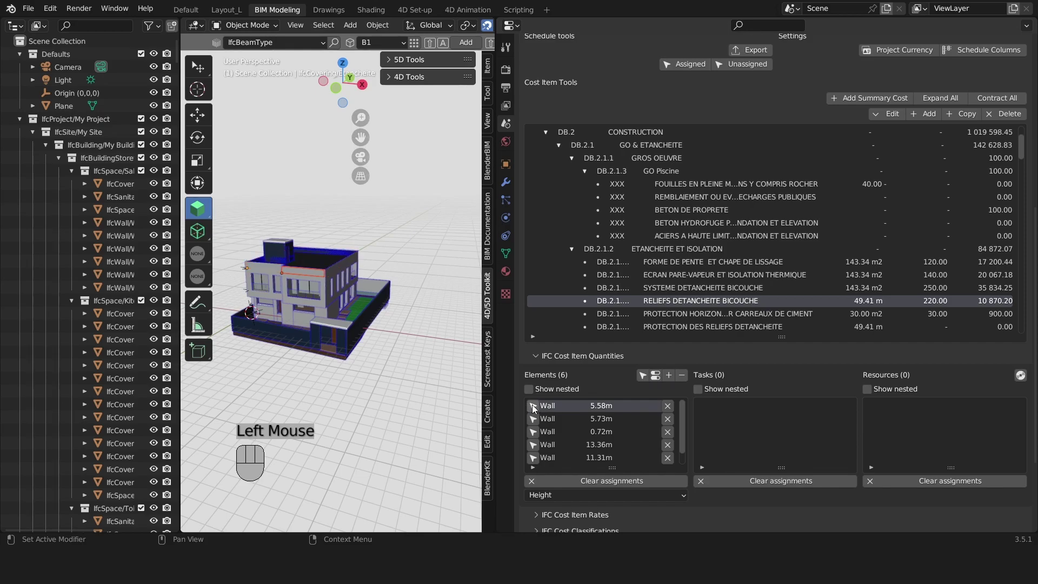
scroll(776, 261, down, 3)
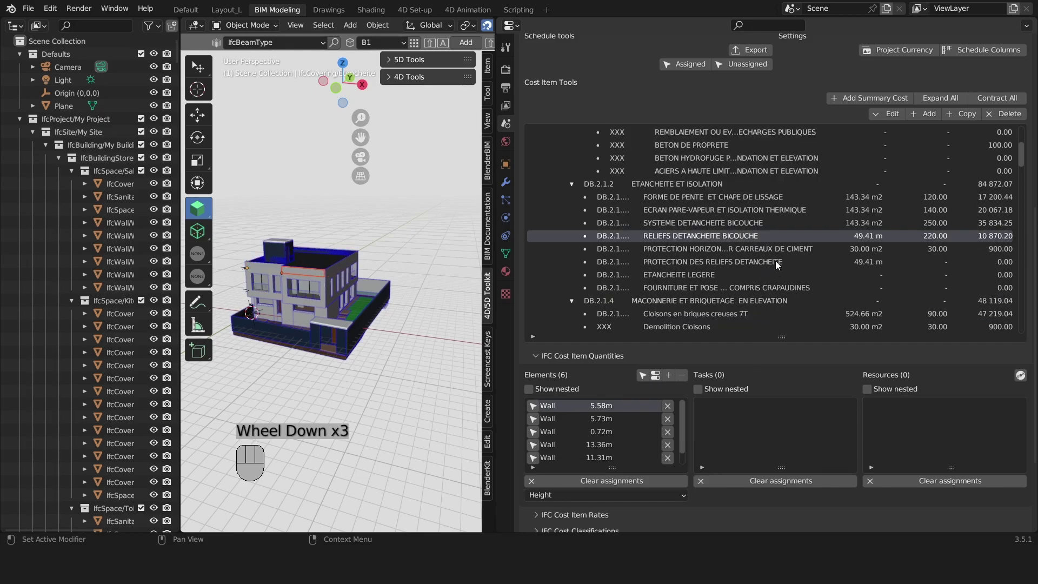
click(781, 264)
click(779, 275)
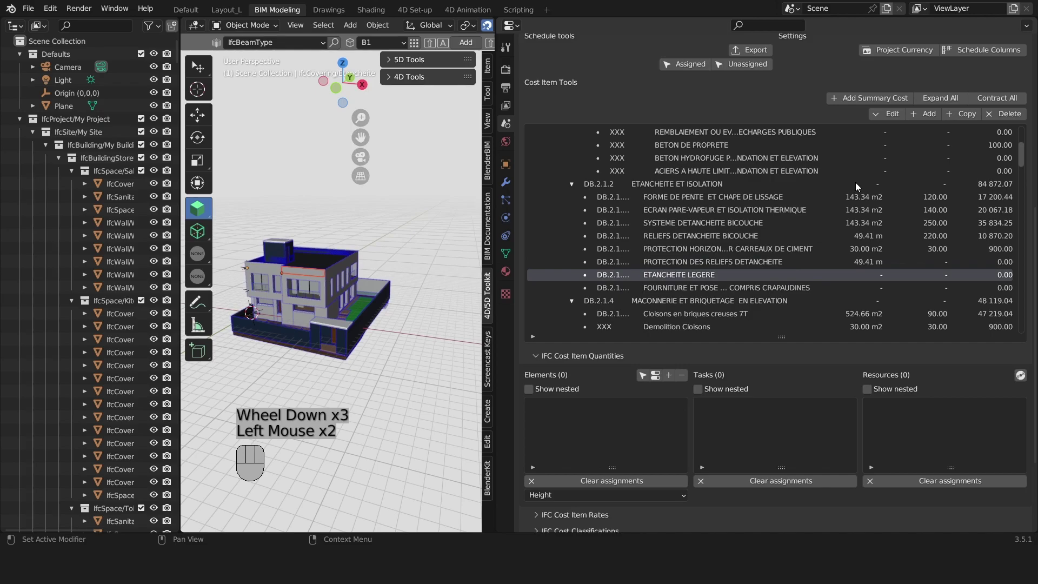
Add a manual IfcQuantityArea quantity with an area value of 40 to the ETANCHEITE LEGERE cost item.
click(888, 115)
click(995, 130)
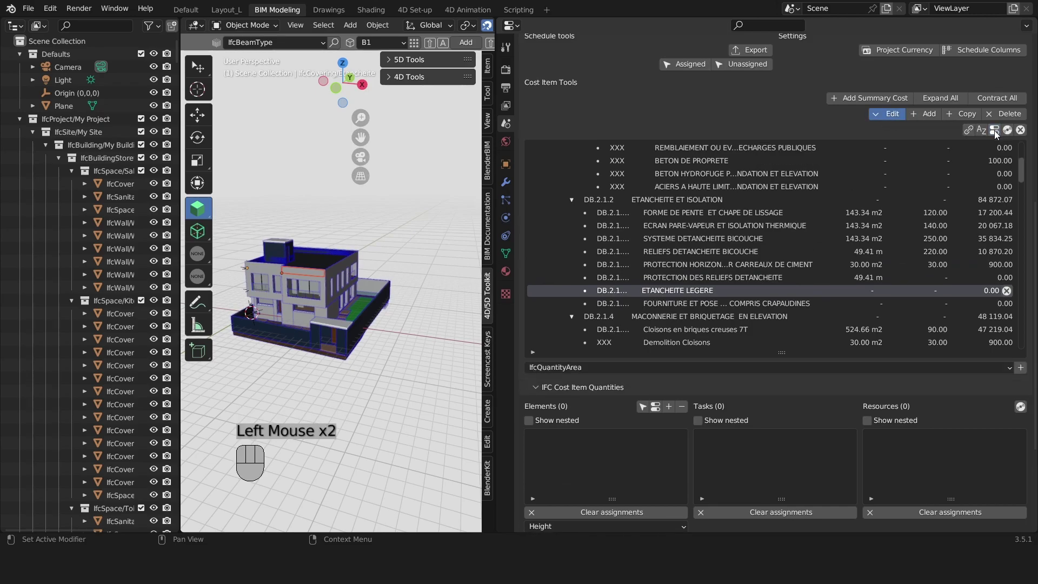
click(1009, 369)
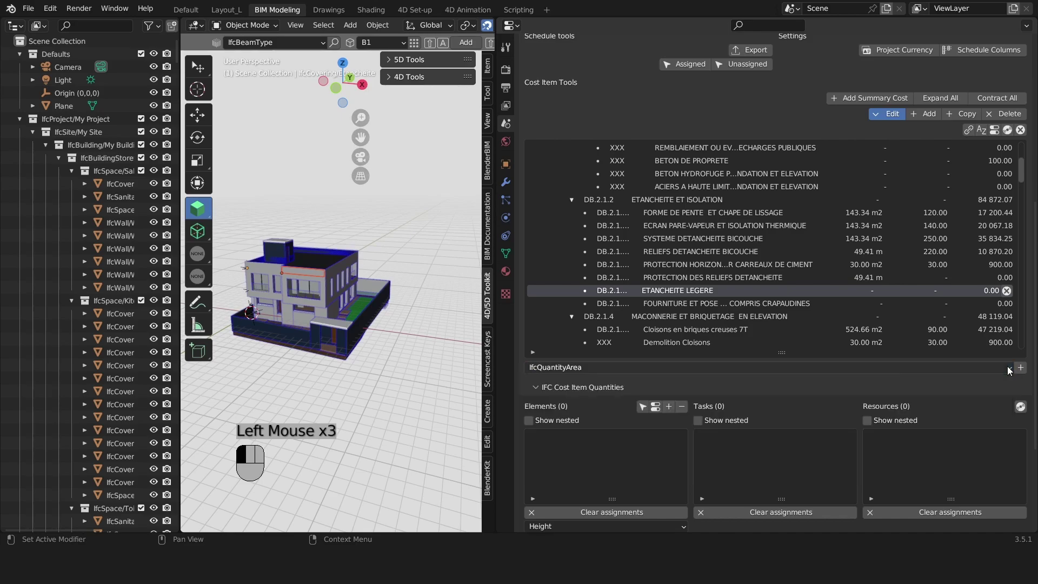
click(1020, 368)
click(1008, 383)
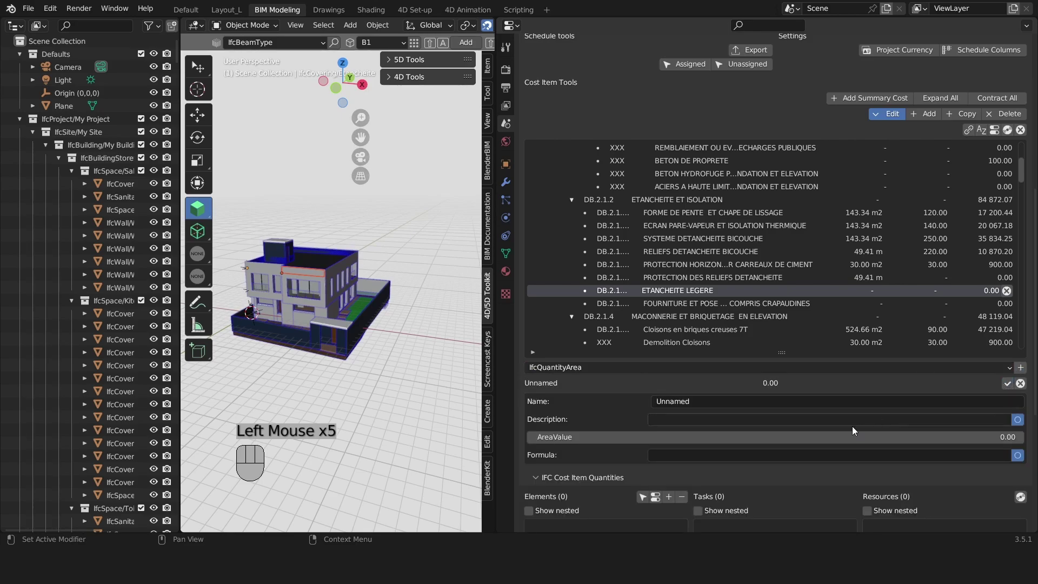
click(846, 436)
text(40)
key(Return)
click(1007, 383)
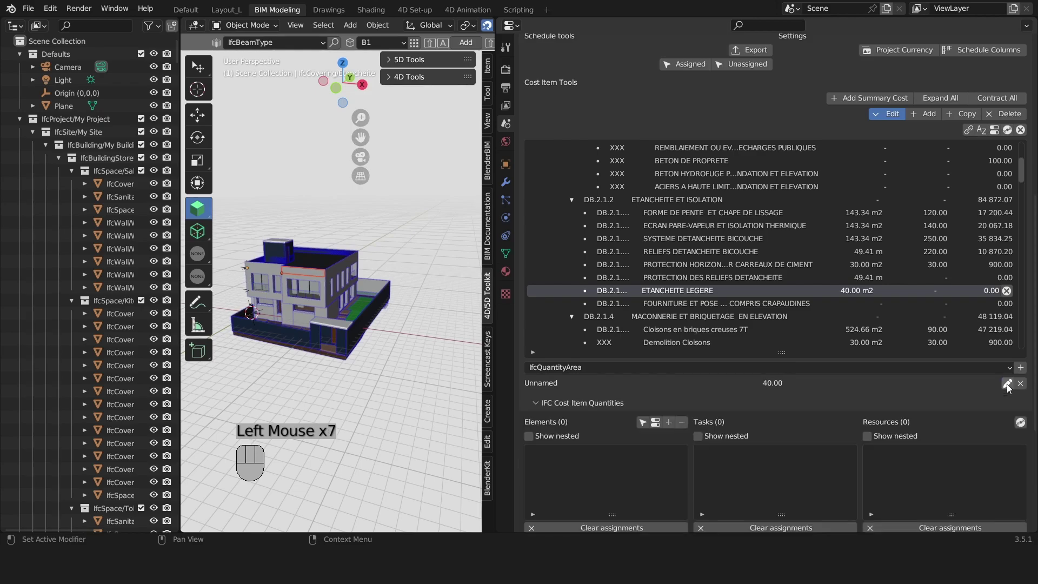
click(1007, 291)
Add a fixed cost value of 30.00 to the ETANCHEITE LEGERE cost item and finish editing its values.
click(696, 288)
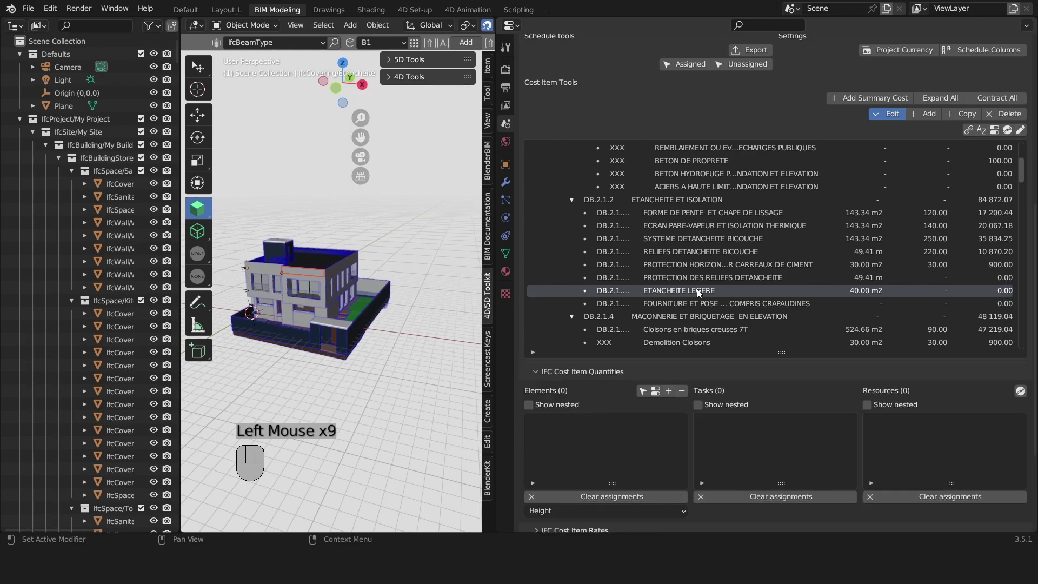
click(1021, 130)
click(800, 367)
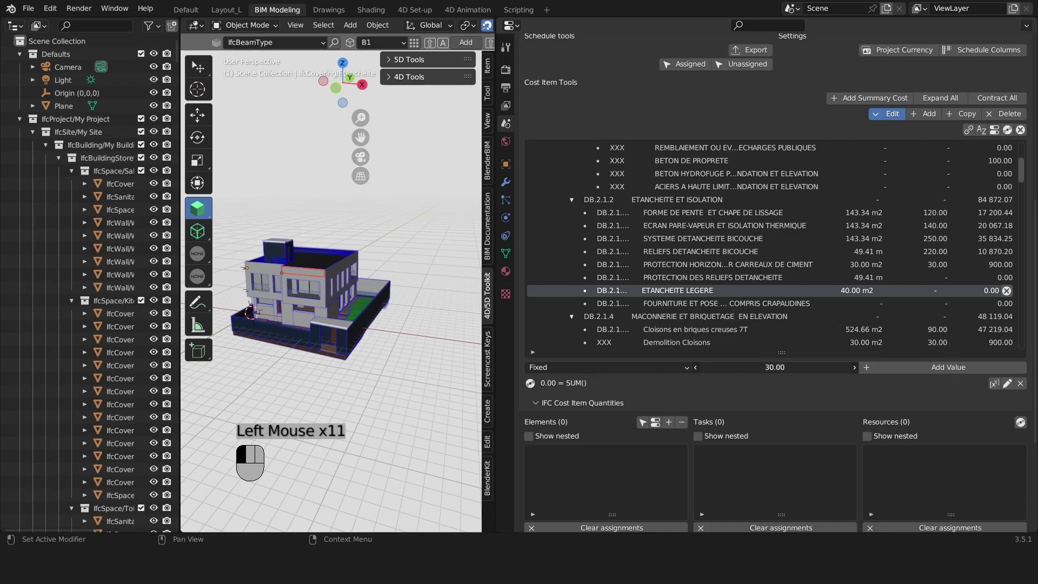
click(1019, 382)
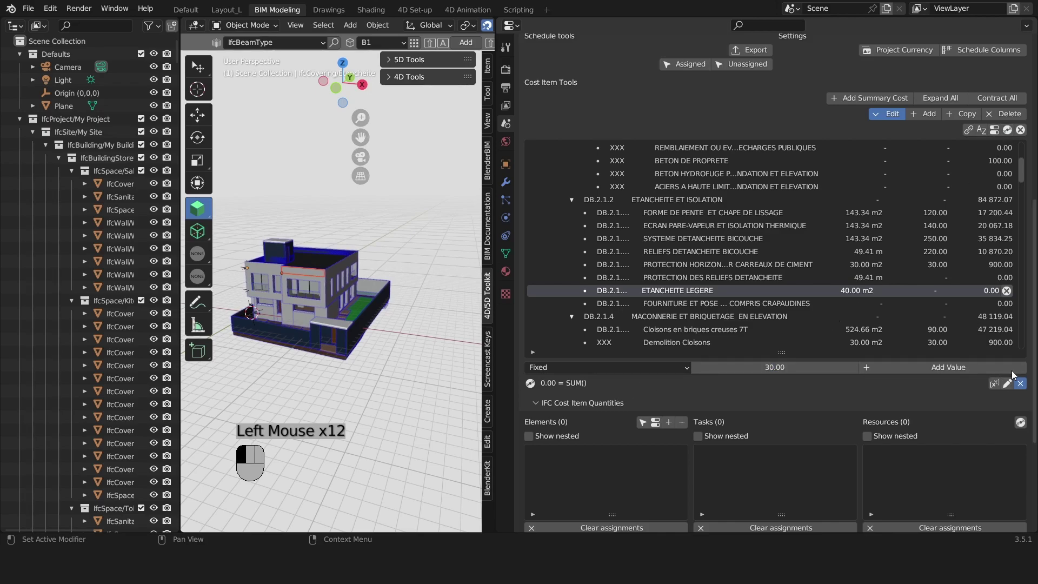
click(1012, 371)
click(1020, 130)
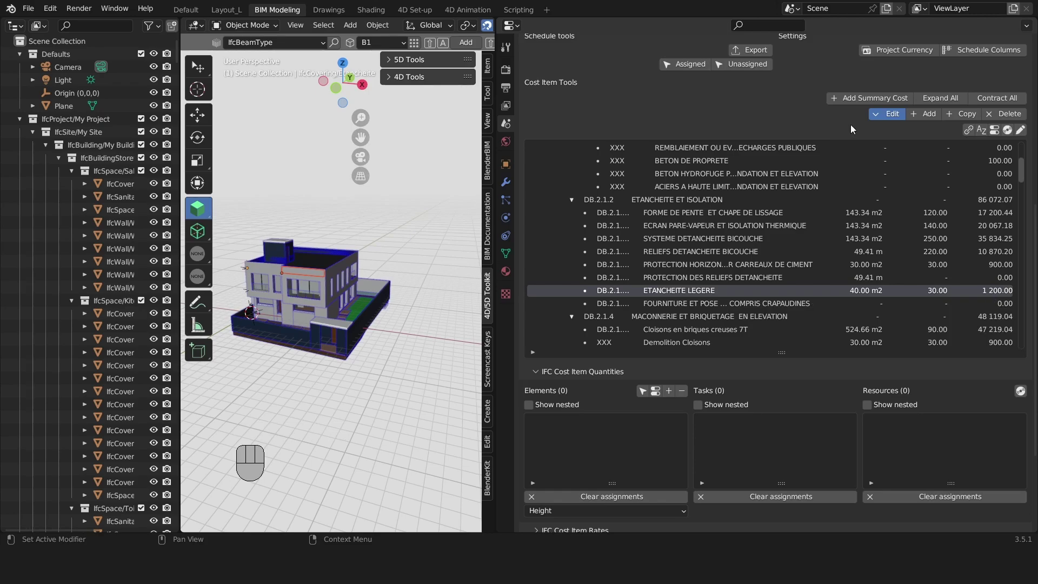
Set the project currency to MAD and enlarge the cost item list to show it from its first item.
scroll(813, 111, up, 2)
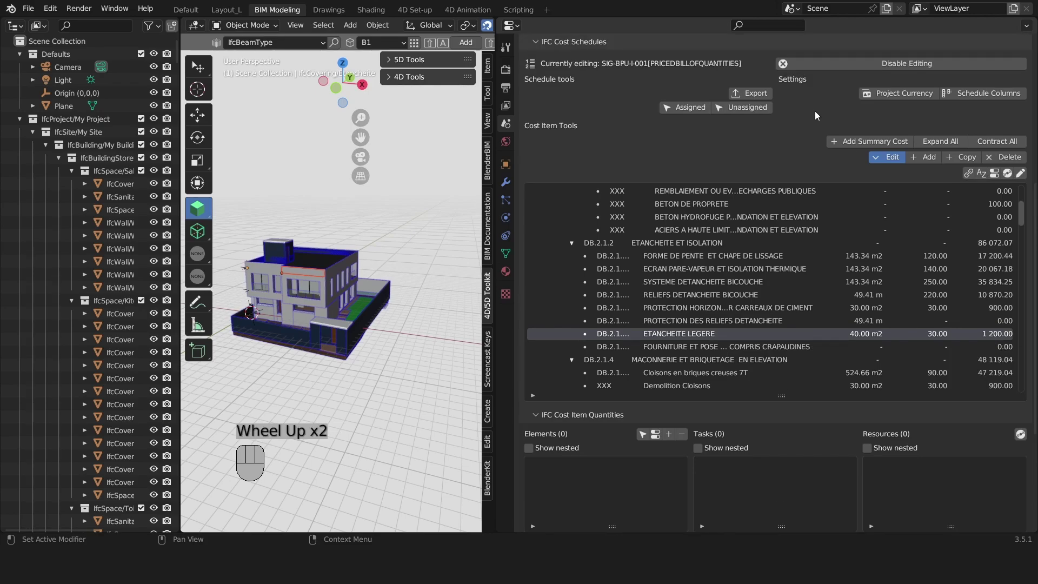
click(880, 93)
click(880, 123)
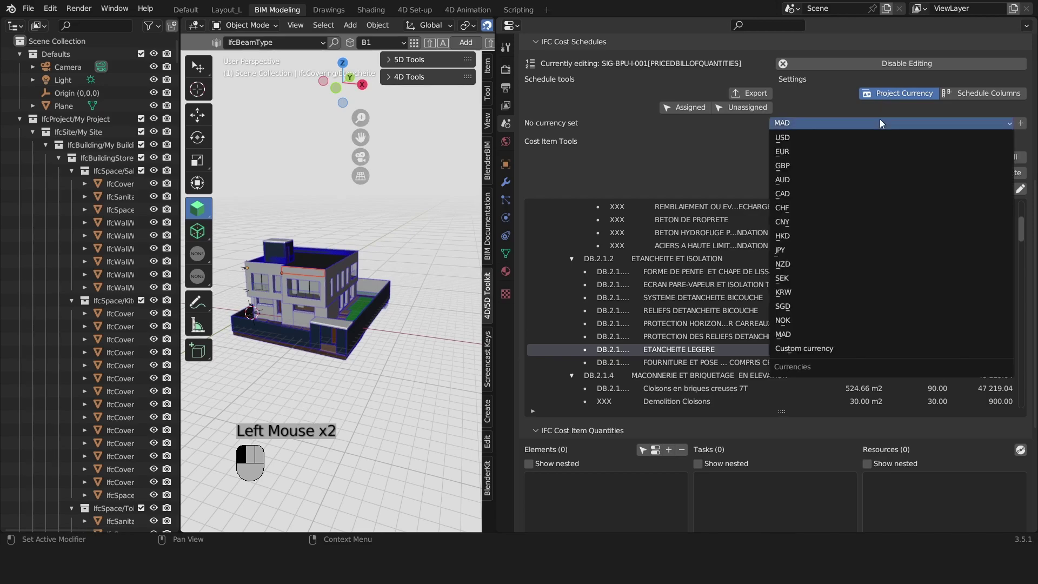
click(880, 122)
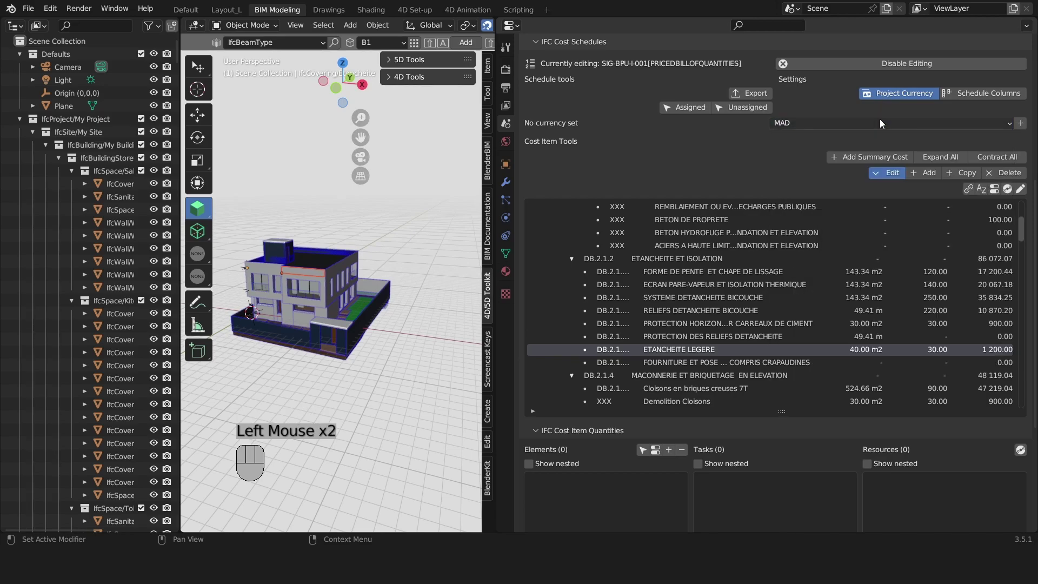
click(1020, 124)
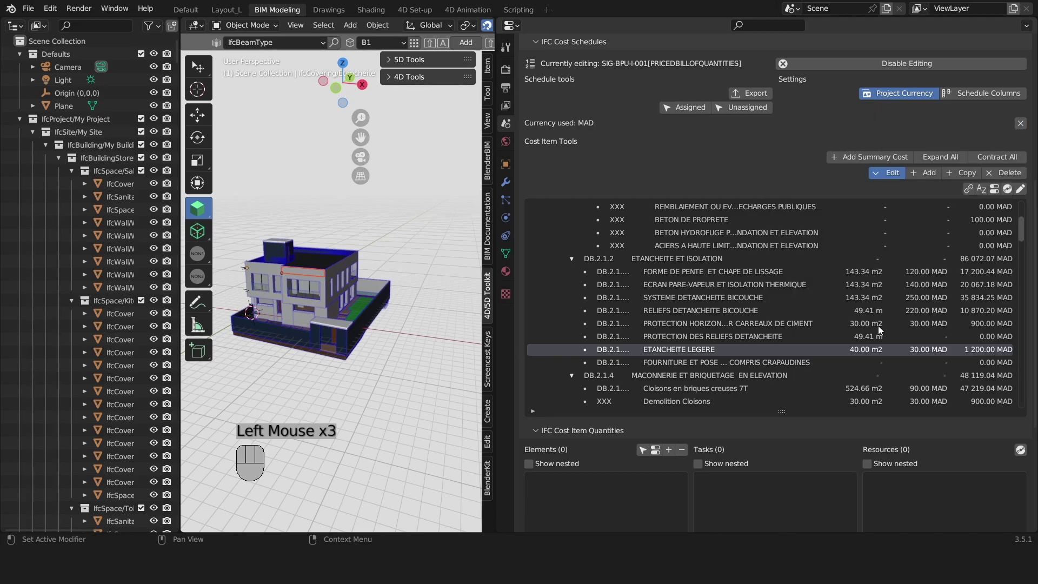
drag(782, 412, 781, 463)
scroll(534, 336, up, 2)
Widen the 3D view and select the upper-floor facade covering around the large window.
click(514, 334)
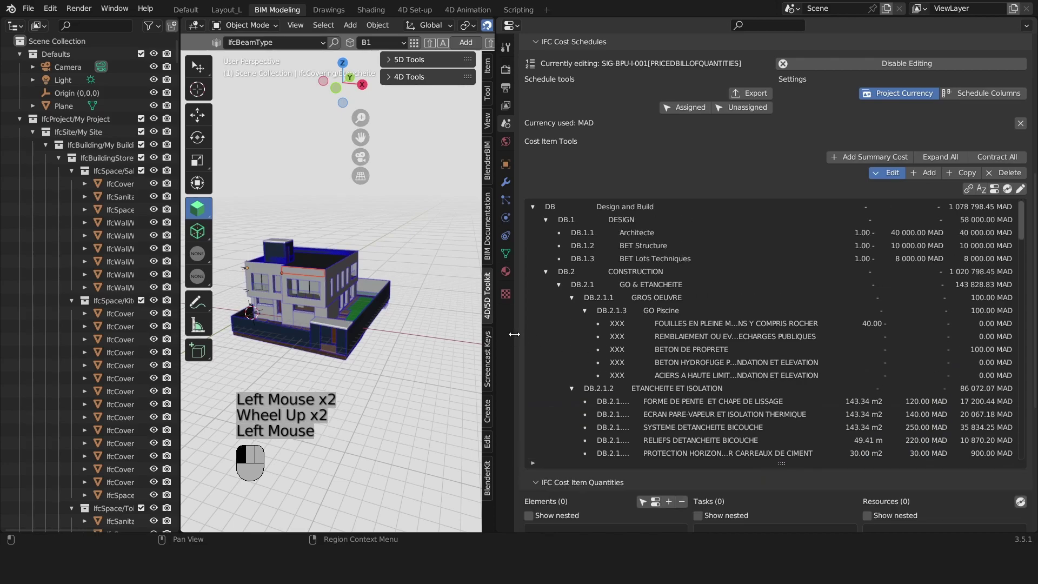
drag(514, 328, 639, 324)
scroll(345, 238, up, 2)
shift+middle_drag(344, 238, 449, 304)
click(468, 351)
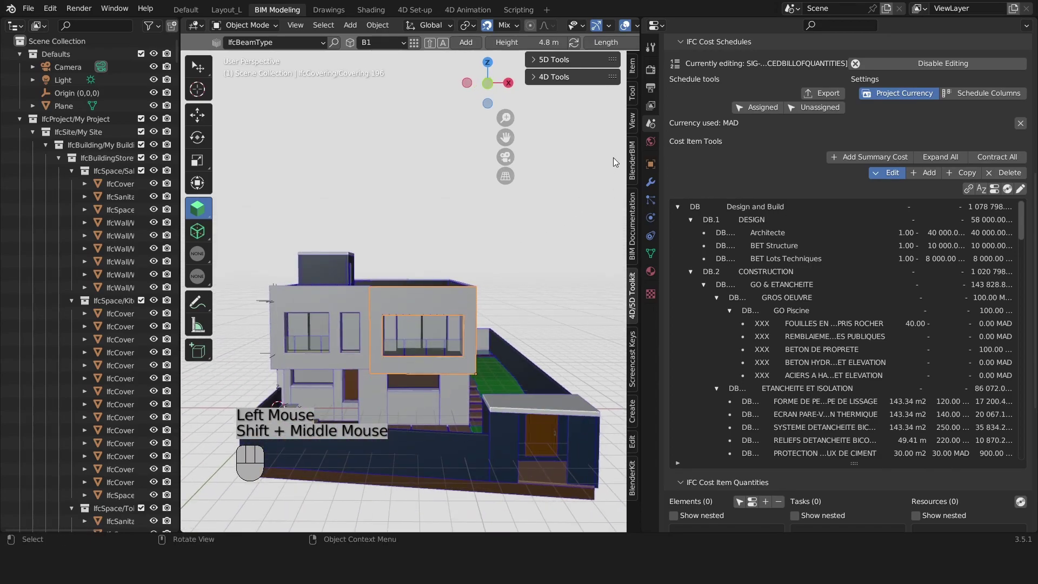
Load the product cost assignments of the selected covering in the 5D Tools and widen their list to read the full names.
click(632, 119)
click(632, 159)
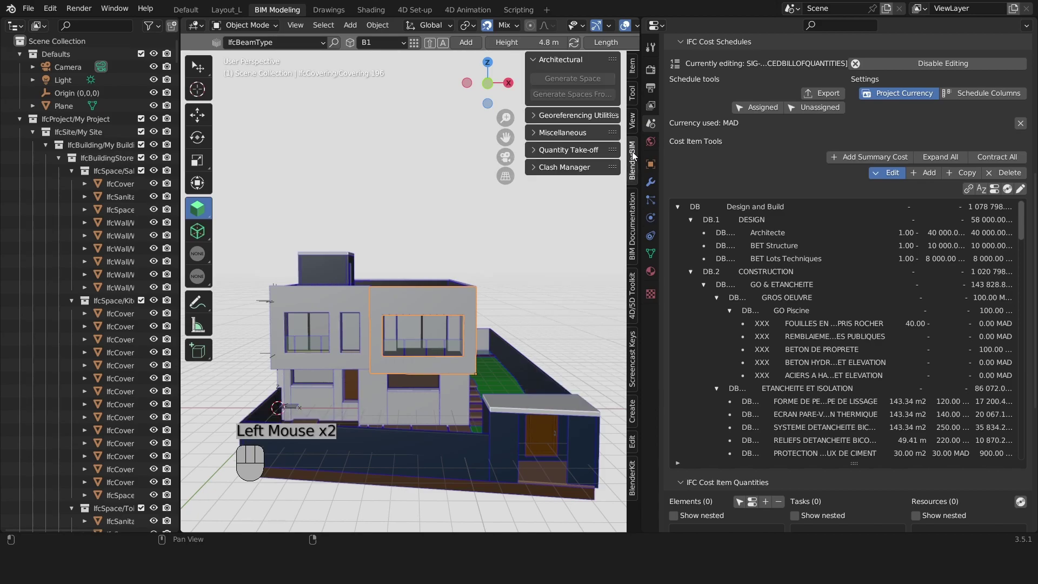
click(635, 312)
click(554, 60)
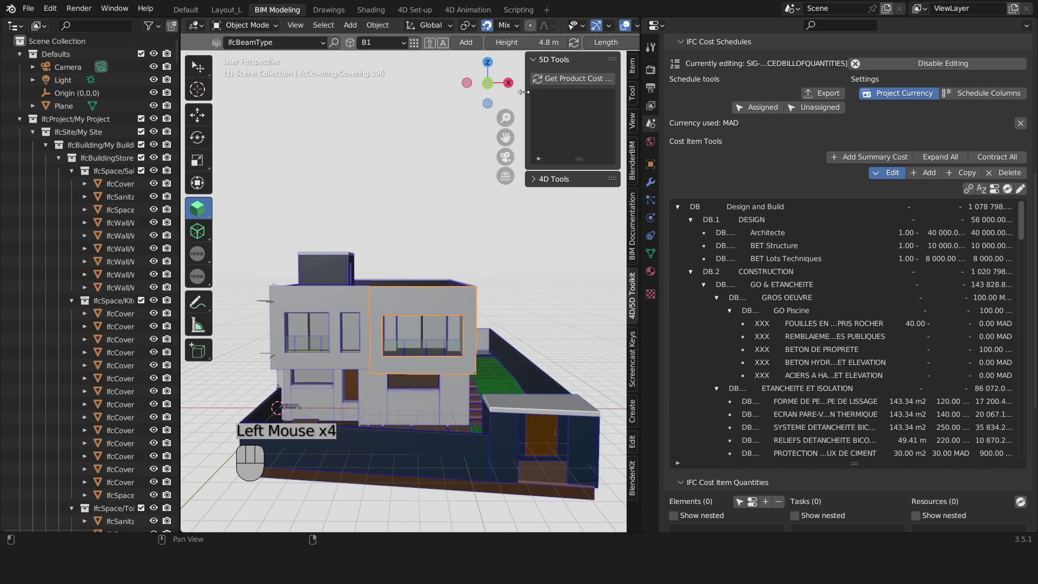
drag(523, 101, 448, 102)
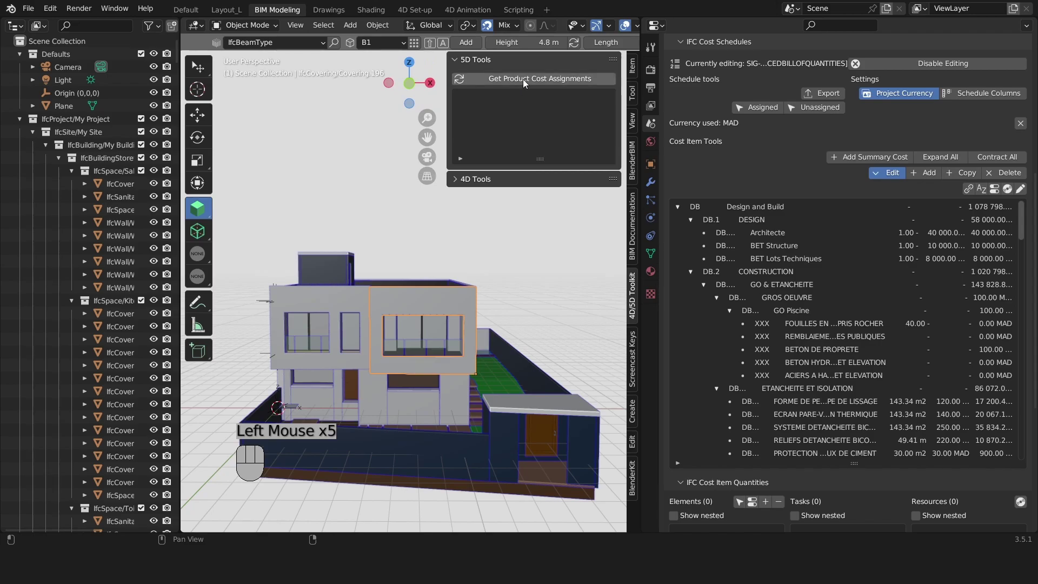
click(523, 79)
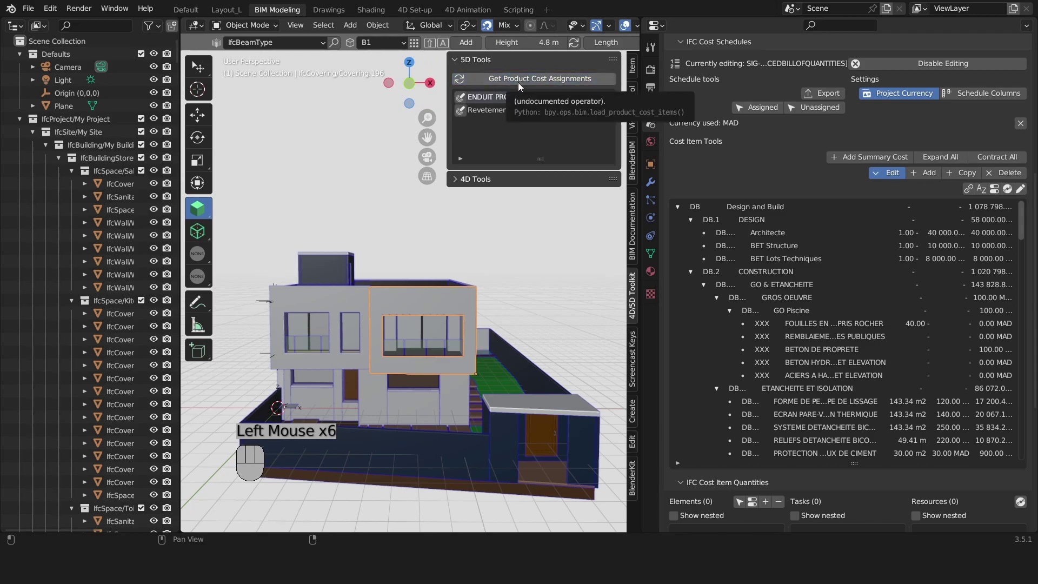
drag(449, 145, 345, 152)
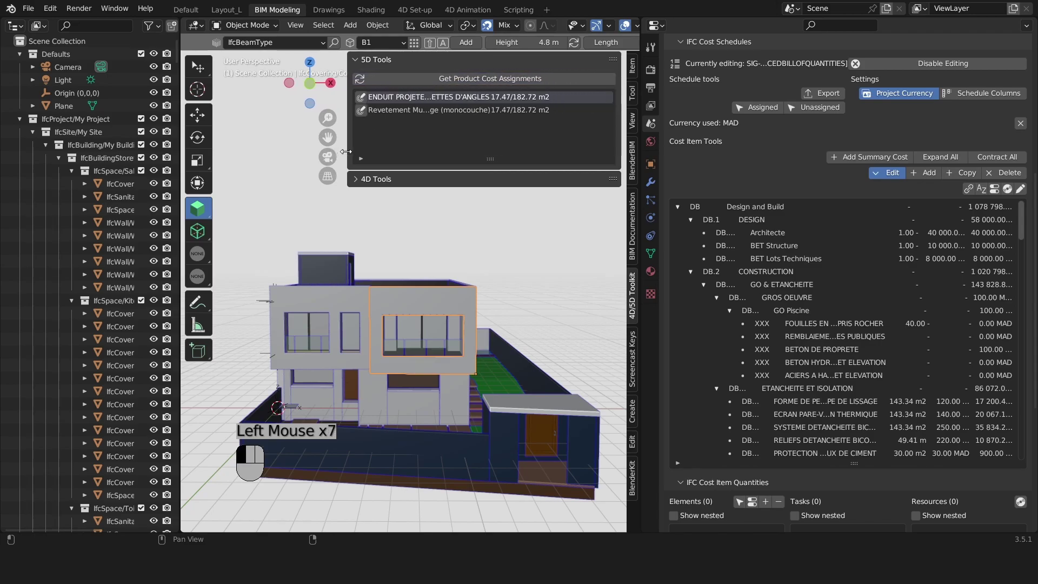
Highlight the covering's ENDUIT PROJETE cost assignment in the cost schedule and locate it under ENDUITS INTERIEURS ET EXTERIEURS.
click(395, 109)
click(400, 101)
click(400, 108)
click(382, 98)
click(365, 99)
scroll(754, 362, down, 4)
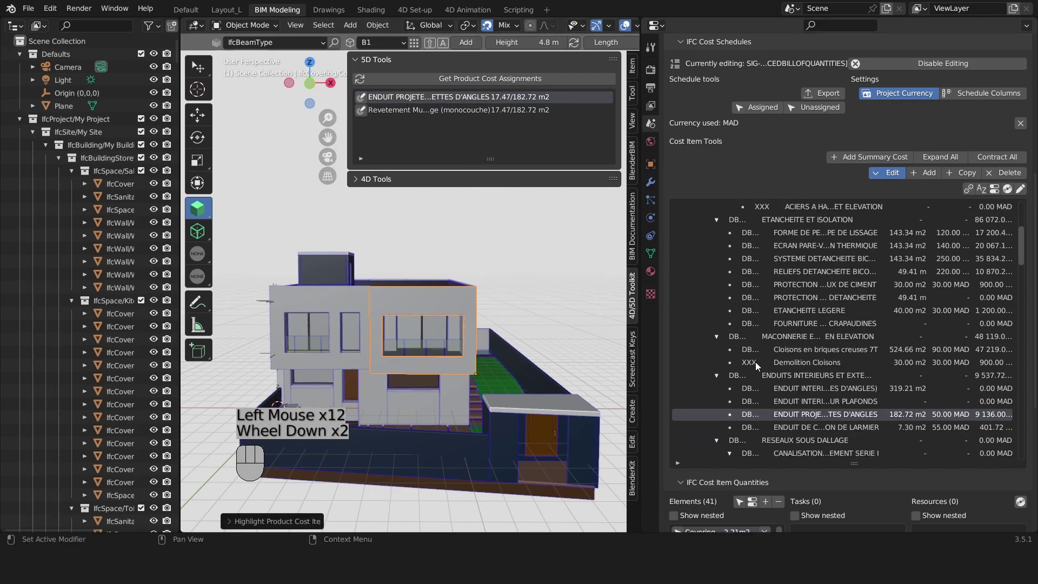
scroll(755, 362, down, 2)
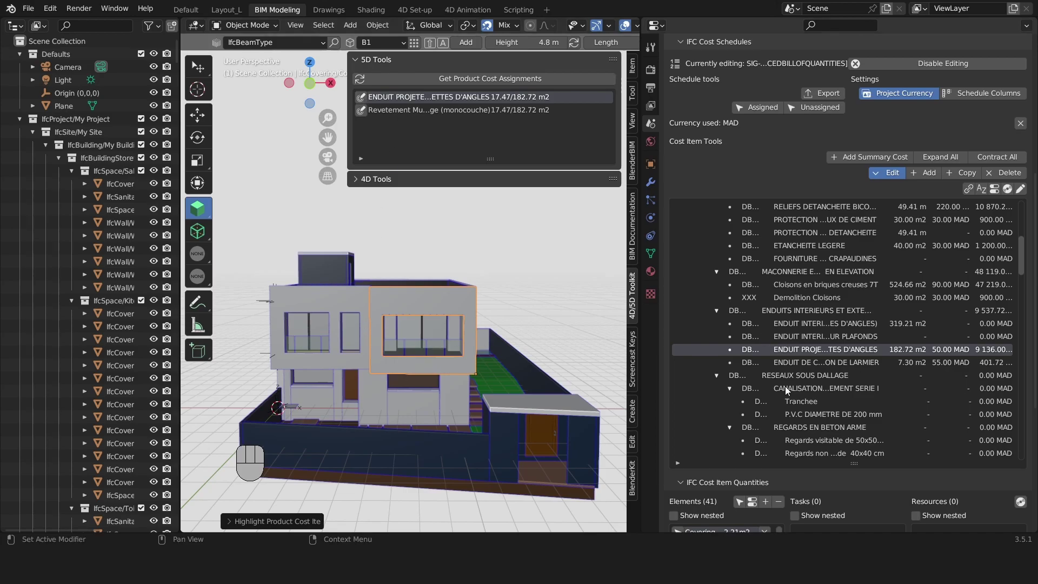
Select all elements assigned to the ENDUIT PROJETE cost item and isolate them in the 3D view.
drag(645, 404, 469, 398)
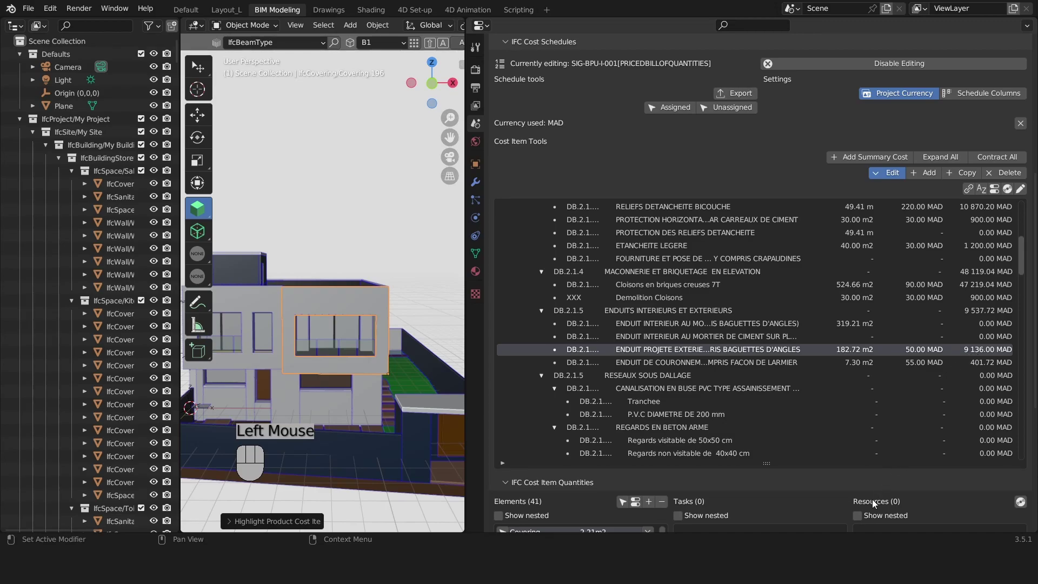
scroll(871, 486, down, 4)
click(623, 417)
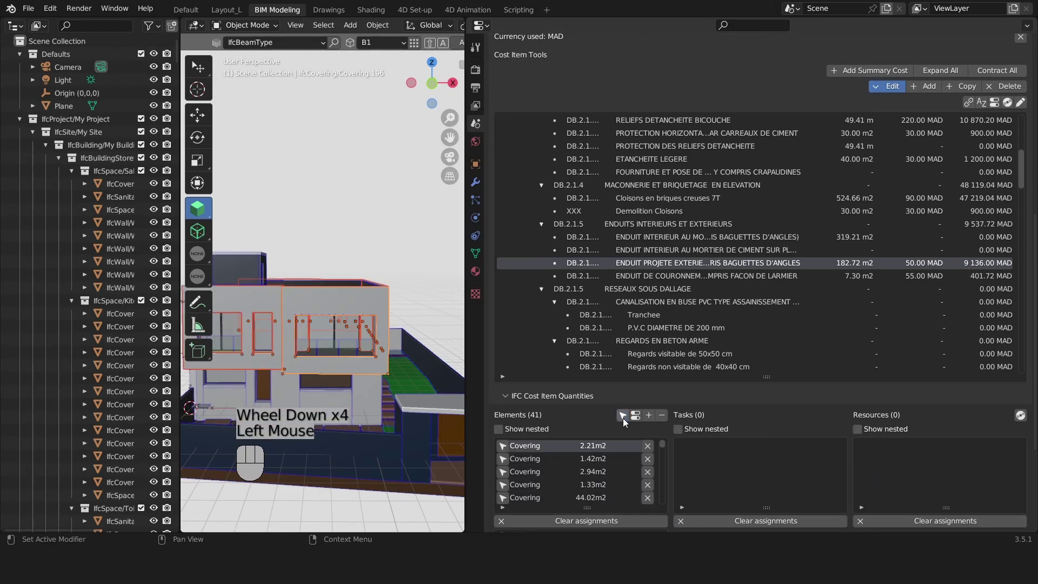
scroll(381, 345, down, 2)
middle_drag(381, 346, 325, 352)
key(KP_Divide)
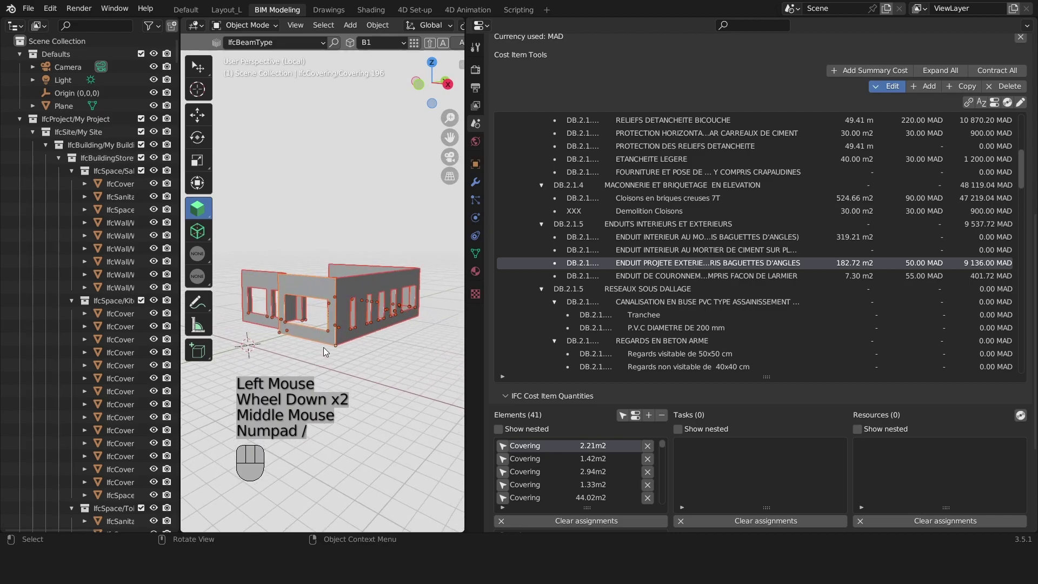
Leave the isolated view to show the whole building and clear the element selection.
key(KP_Divide)
click(357, 233)
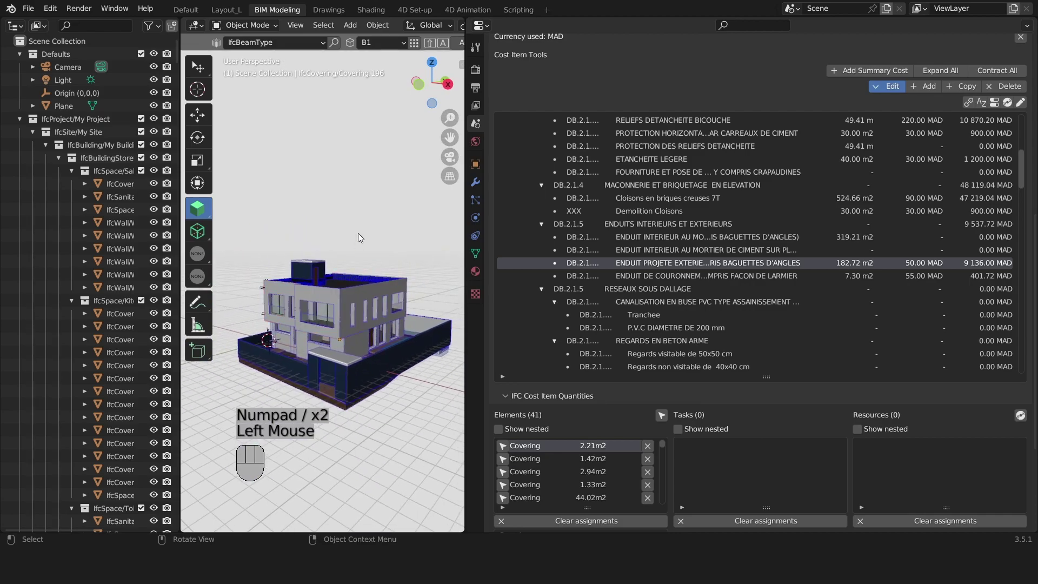
shift+middle_click(345, 269)
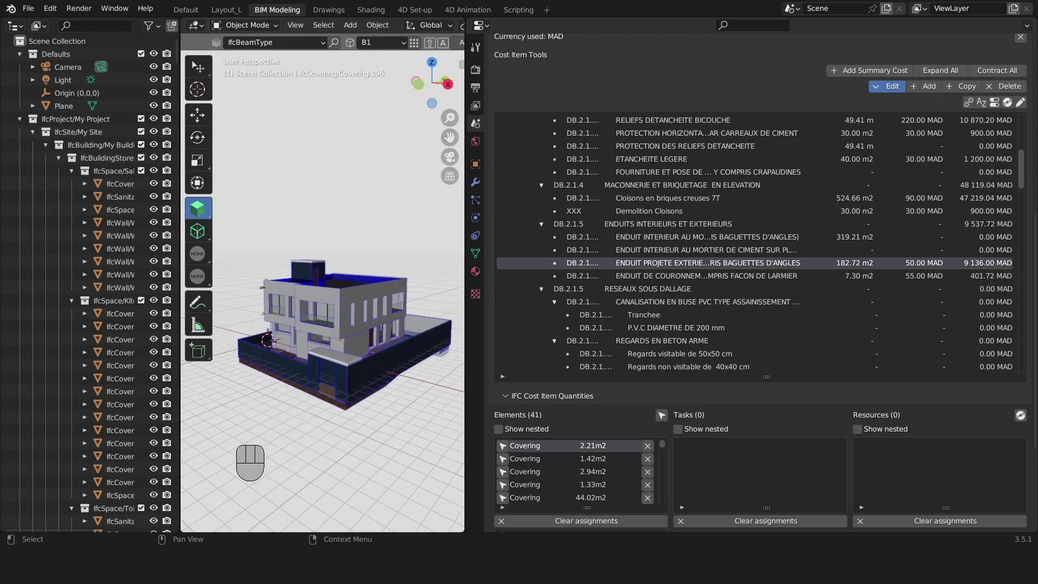